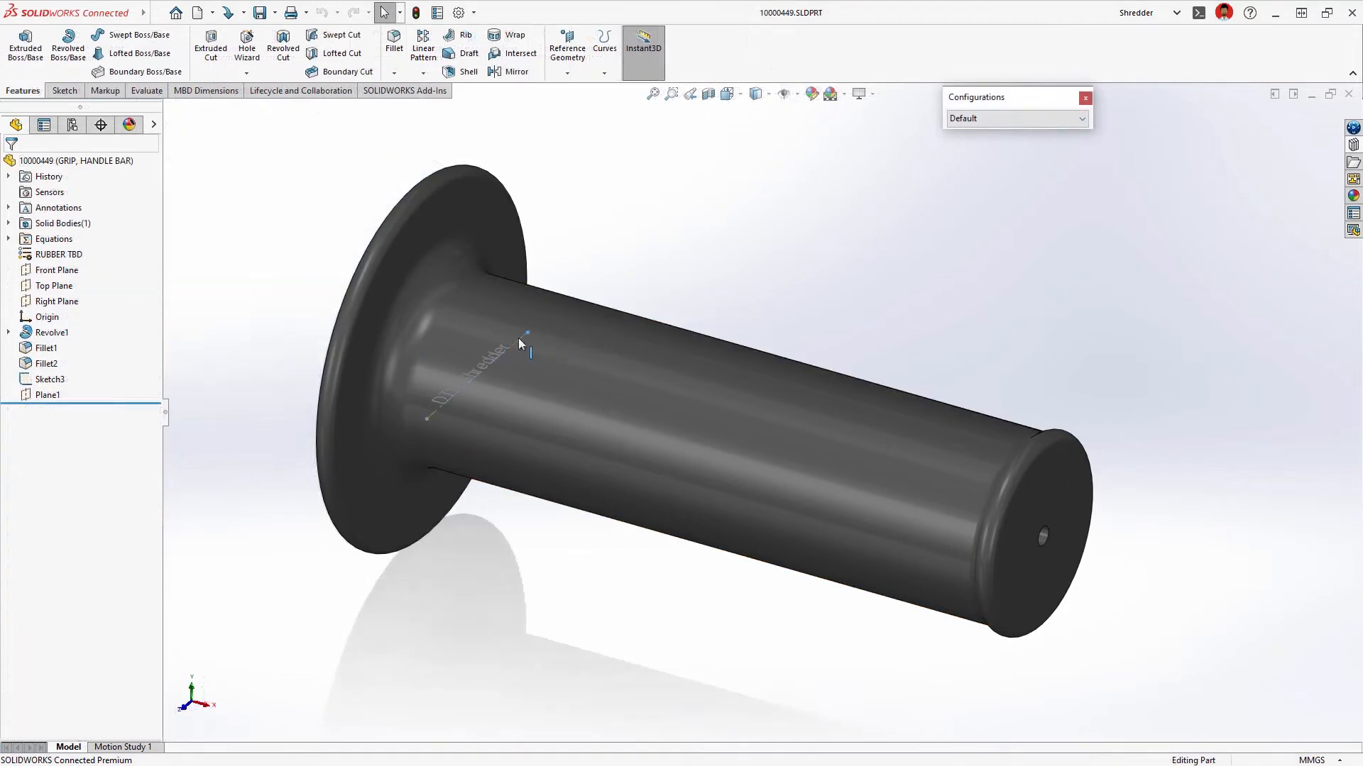
Step: Scribe the DTV Shredder text sketch onto the grip's cylindrical face with a Wrap feature
click(518, 338)
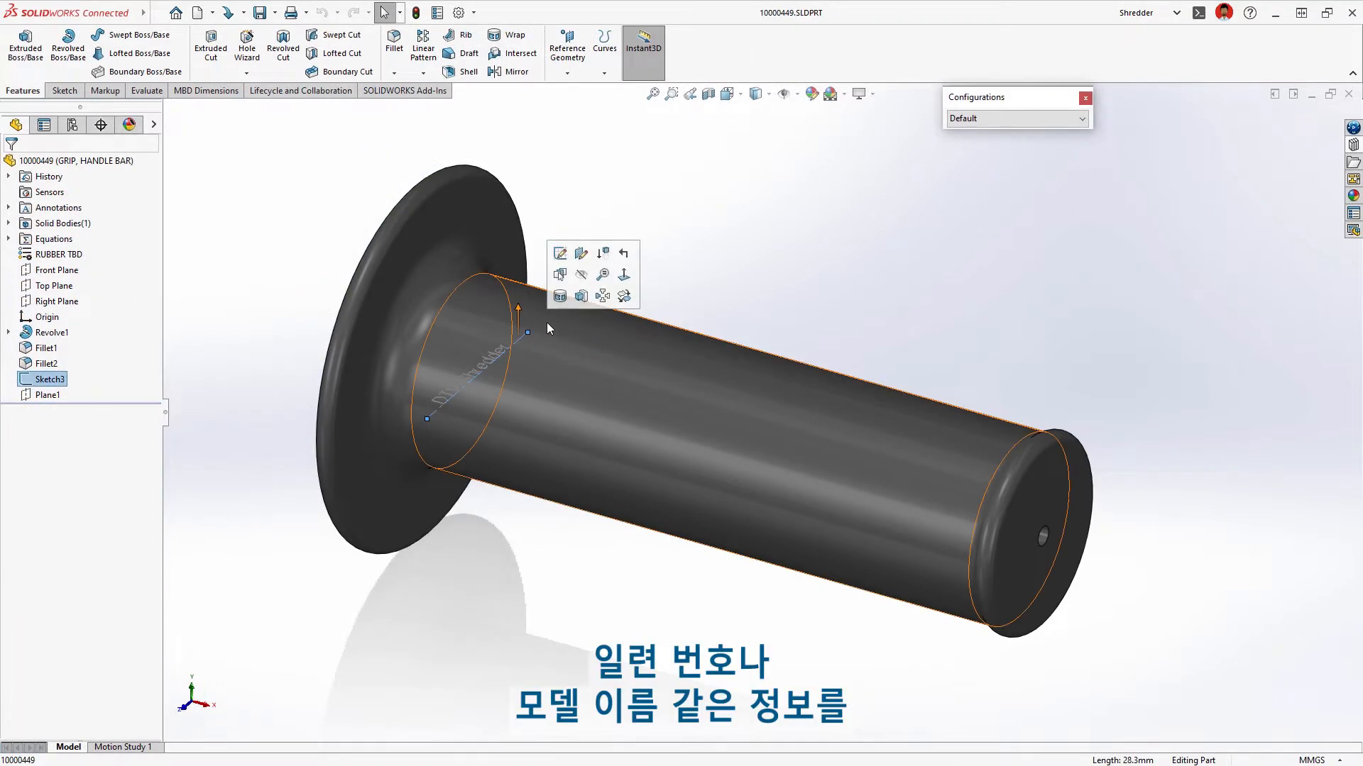
click(560, 296)
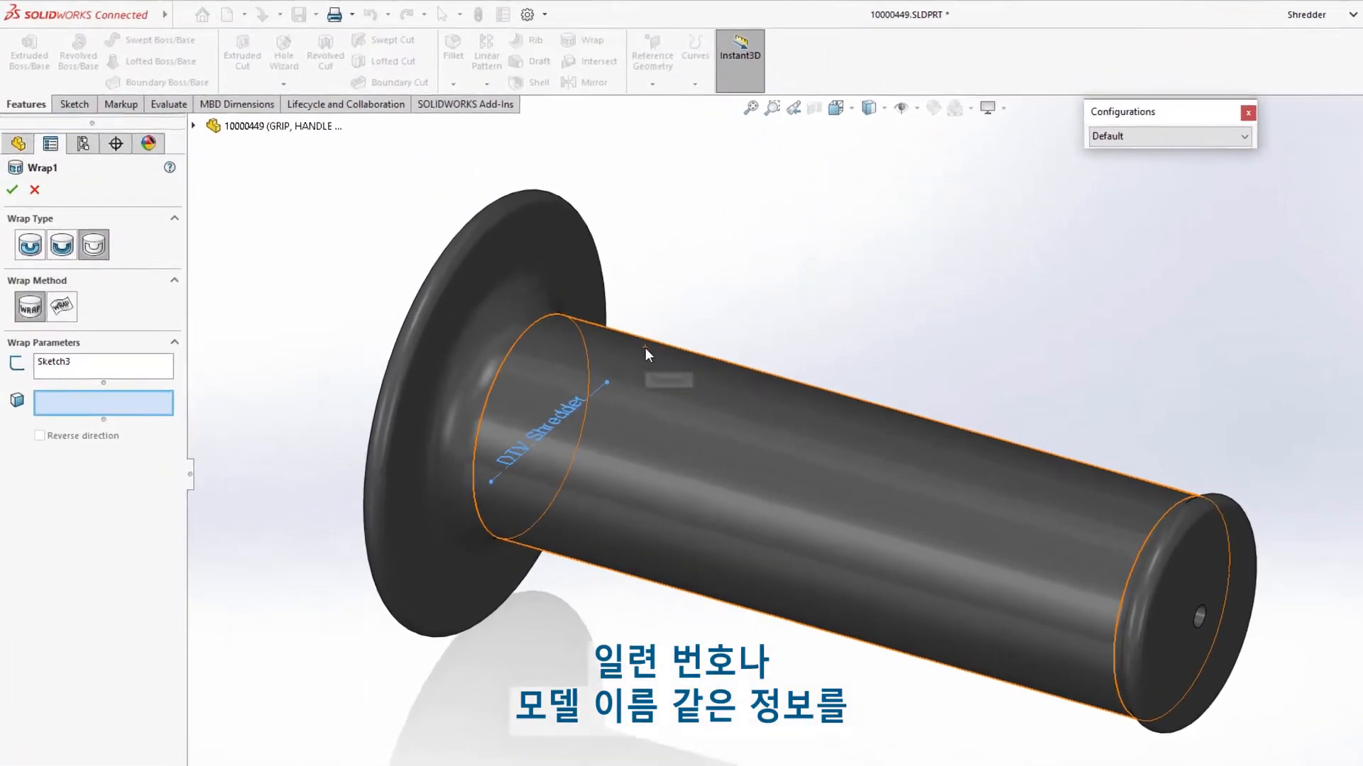
click(646, 349)
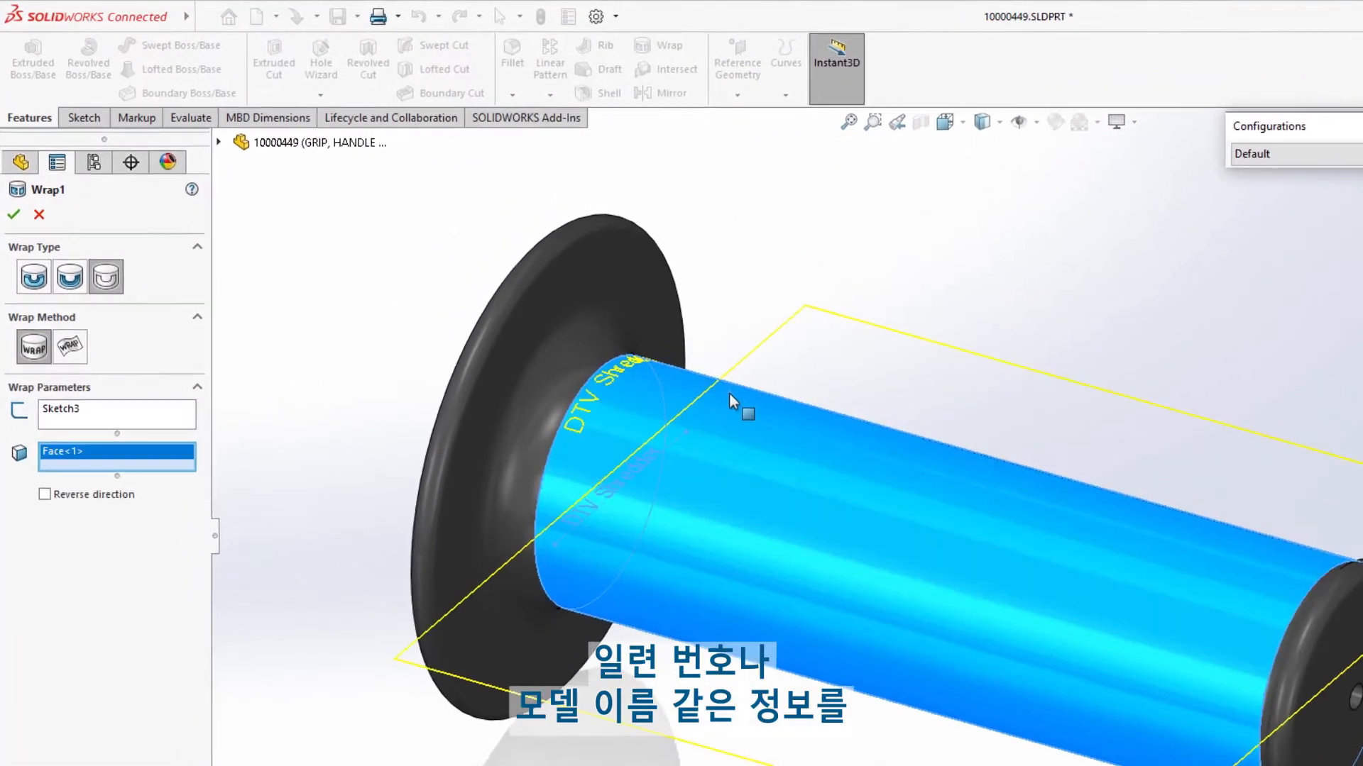
key(Return)
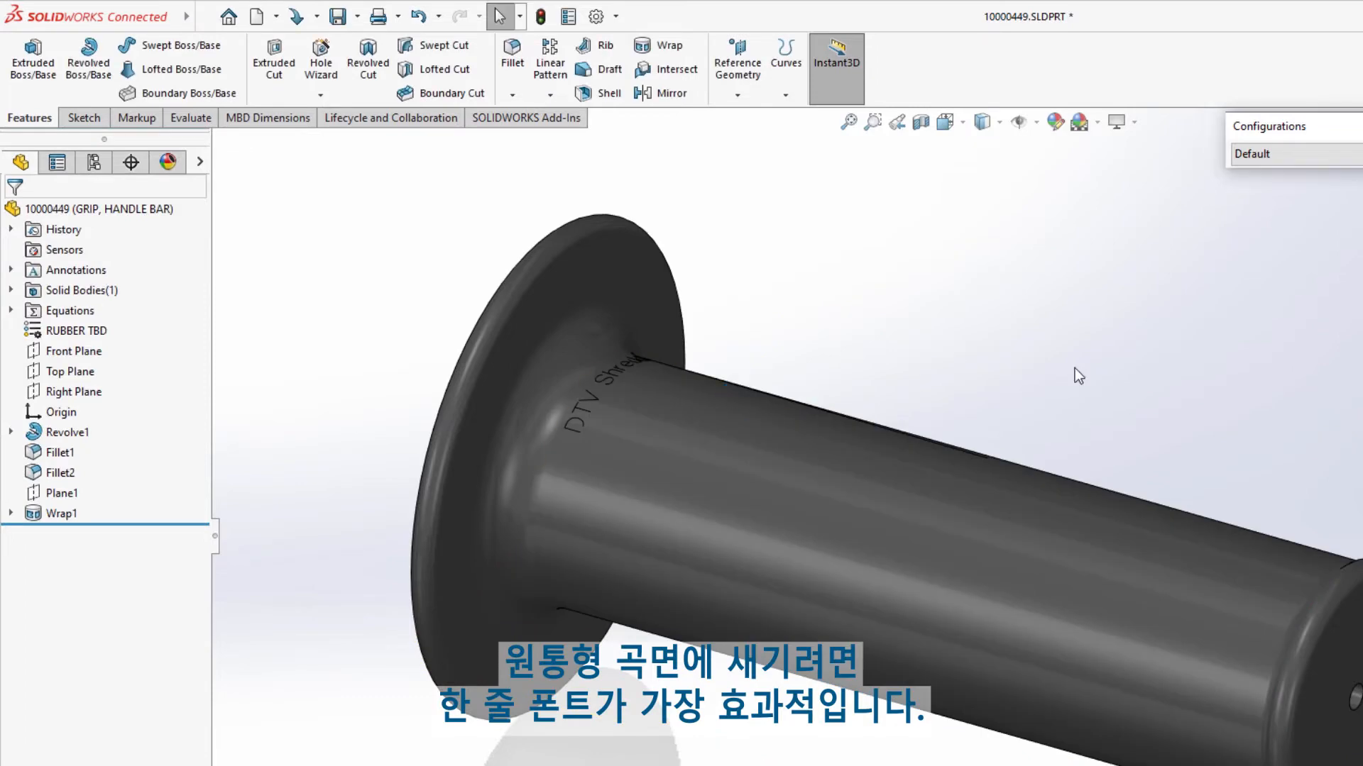
middle_drag(1074, 369, 1148, 435)
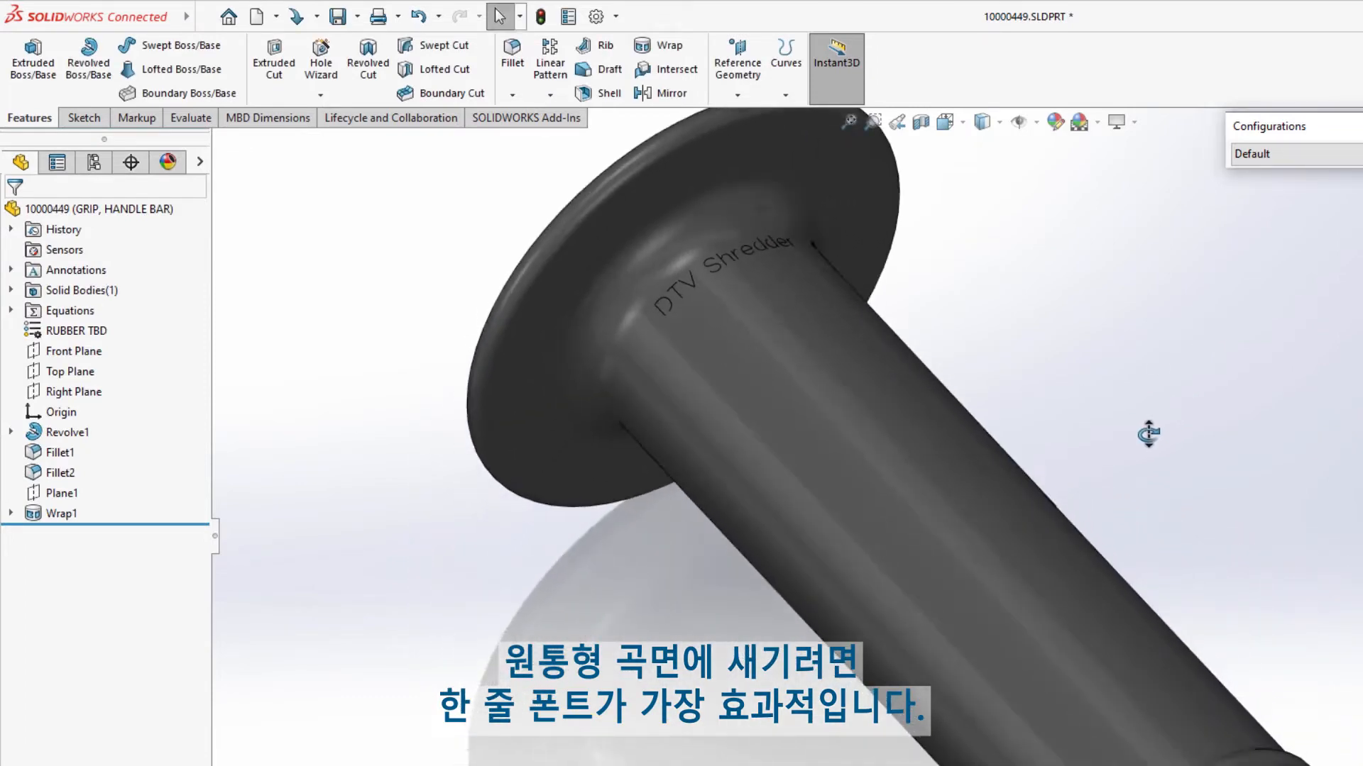
right_drag(1147, 435, 1250, 324)
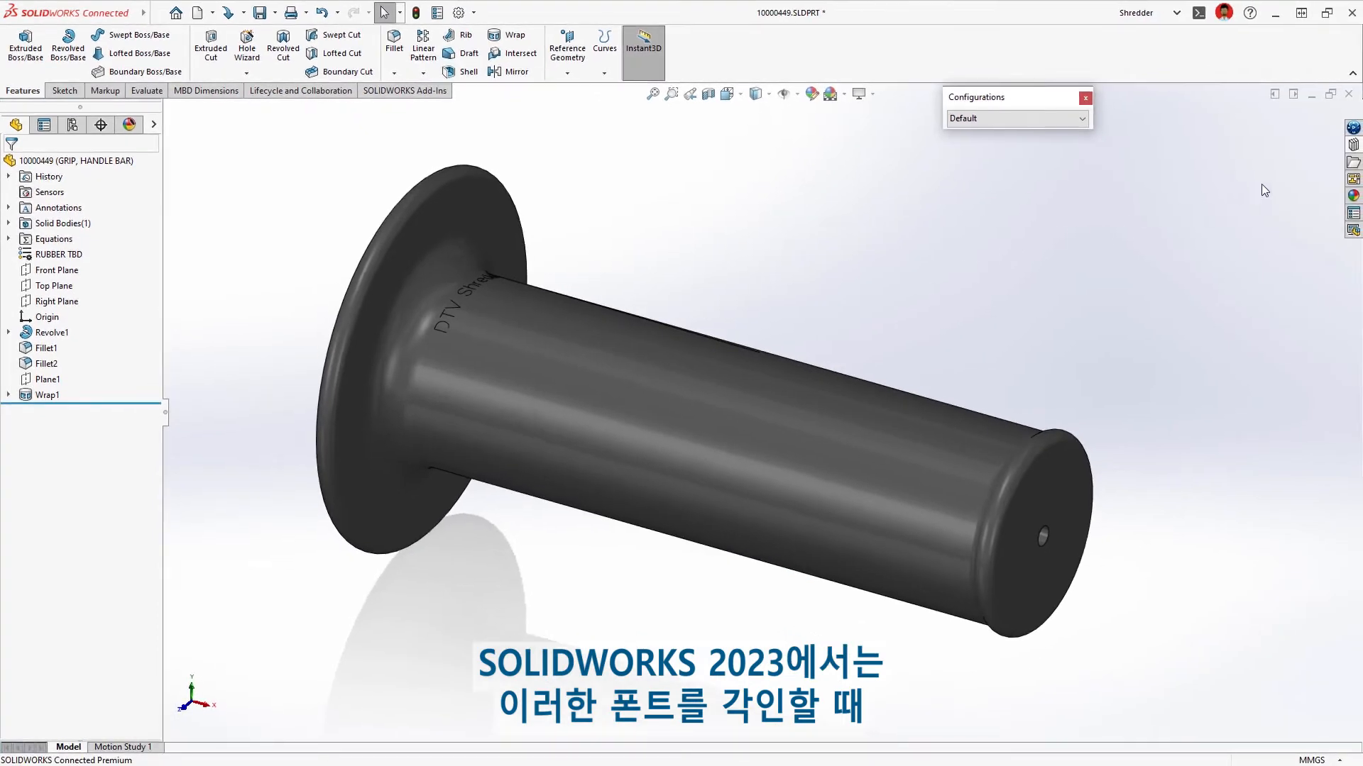
Step: Place the DTV Logo library feature on the grip's flat end face and keep it despite its invalid references
click(1354, 146)
drag(1167, 367, 1024, 509)
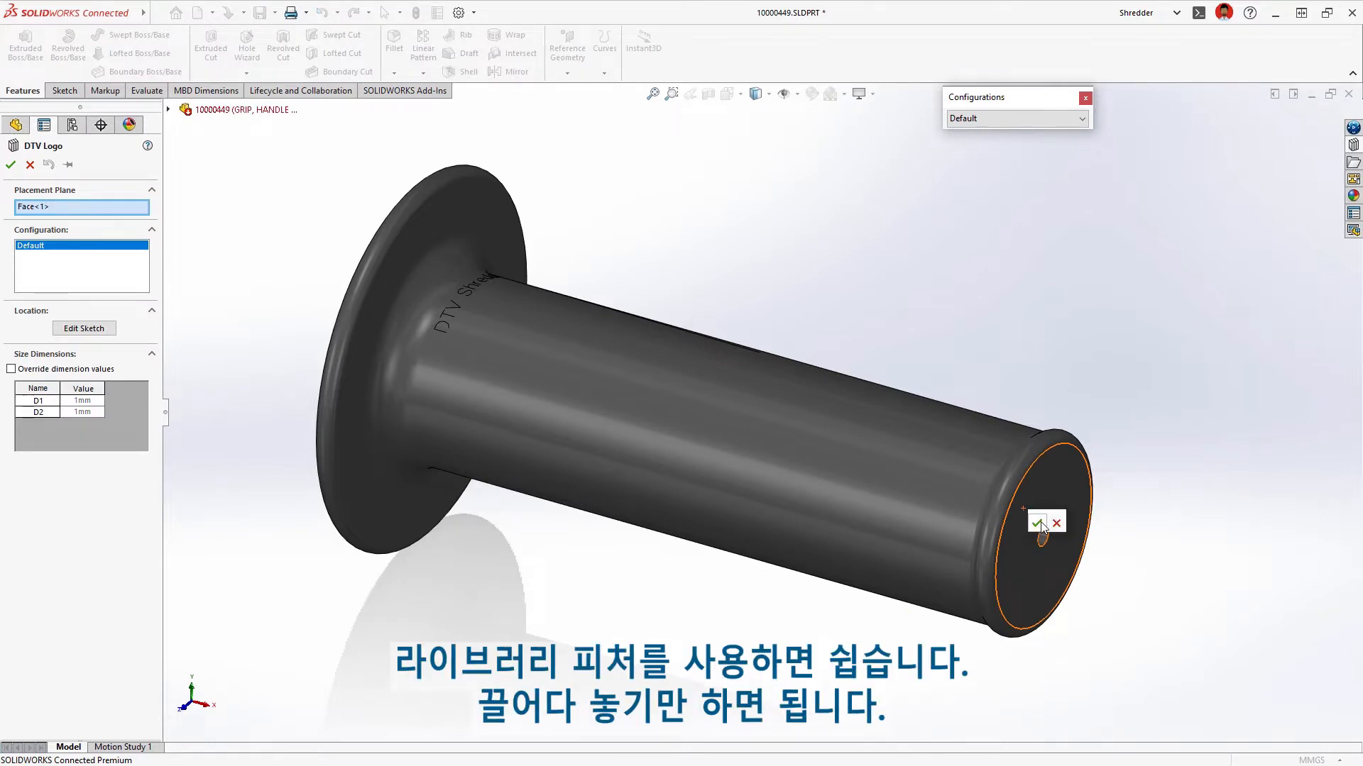
click(1037, 523)
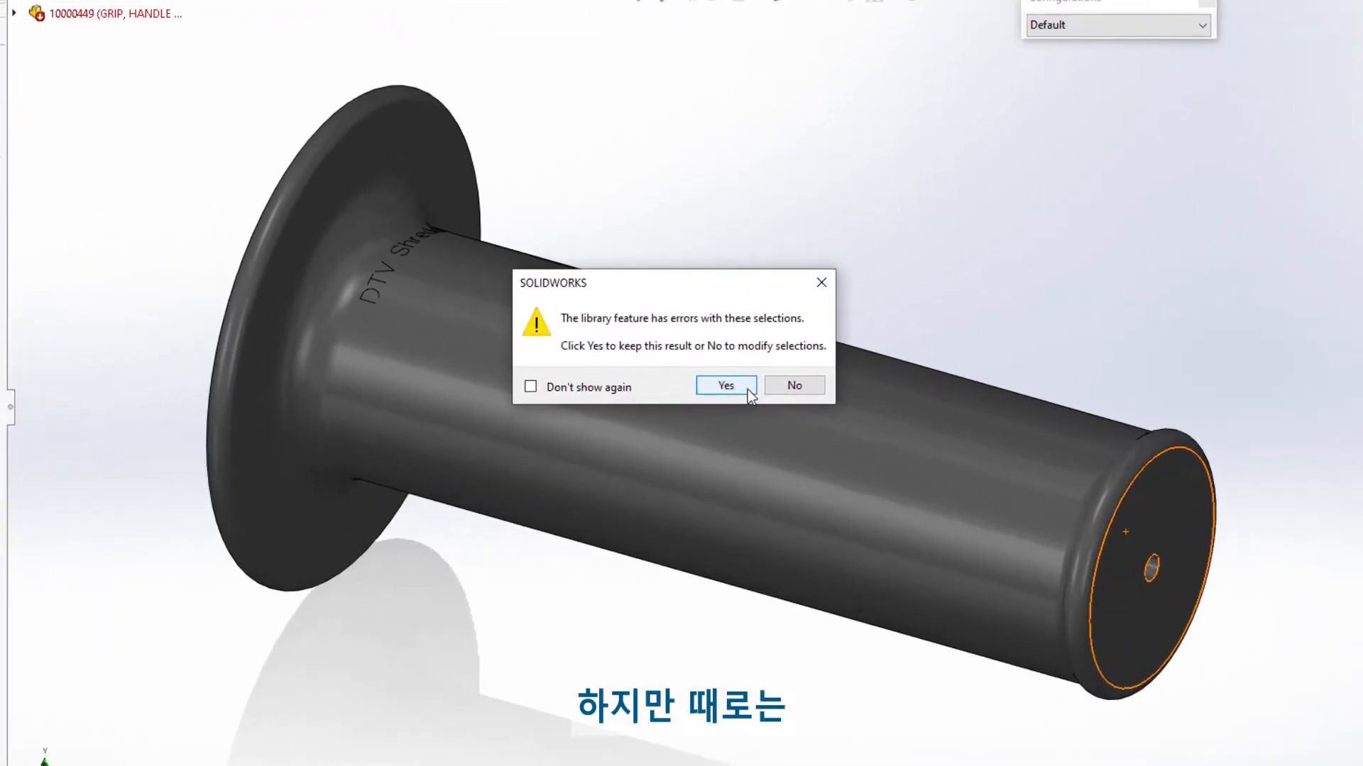
click(748, 389)
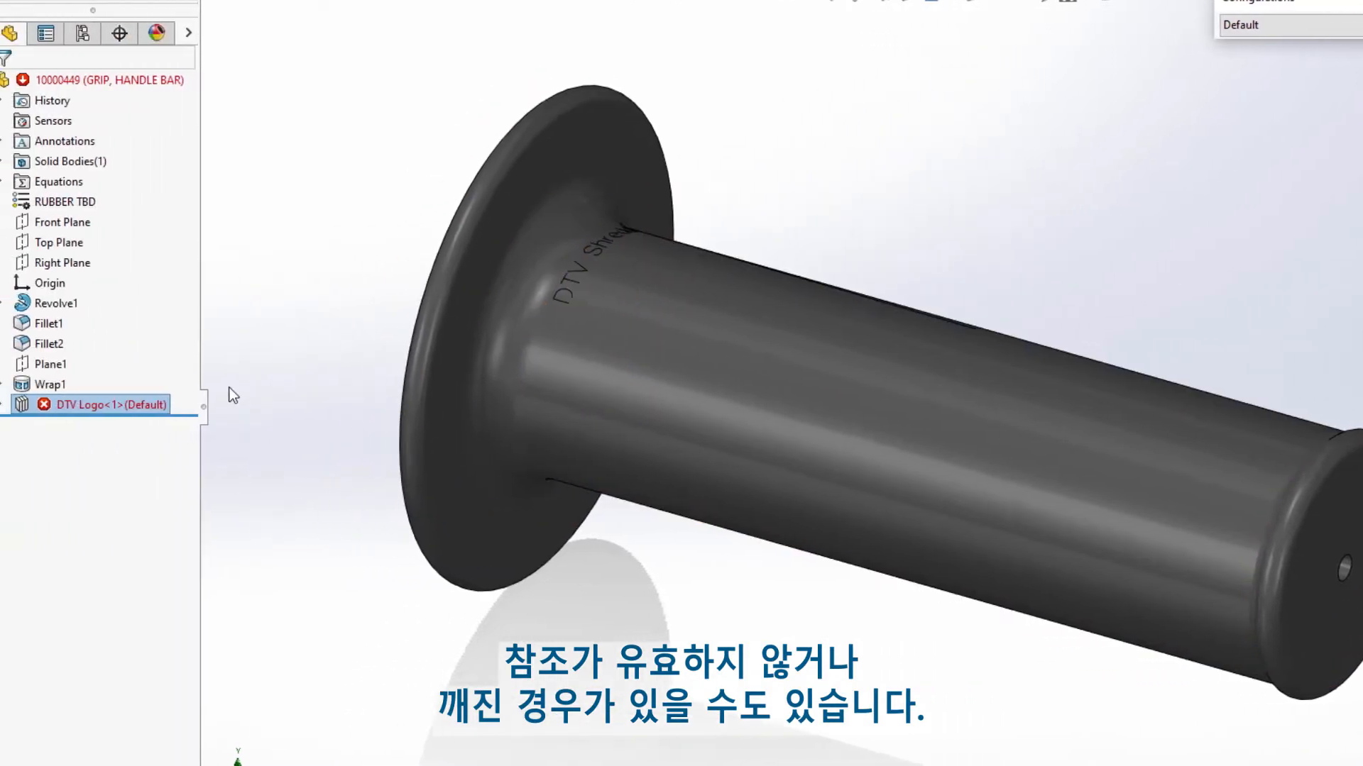
Step: Edit the sketch of the DTV Logo cut and move the whole logo onto the grip's end face above the hole
click(10, 405)
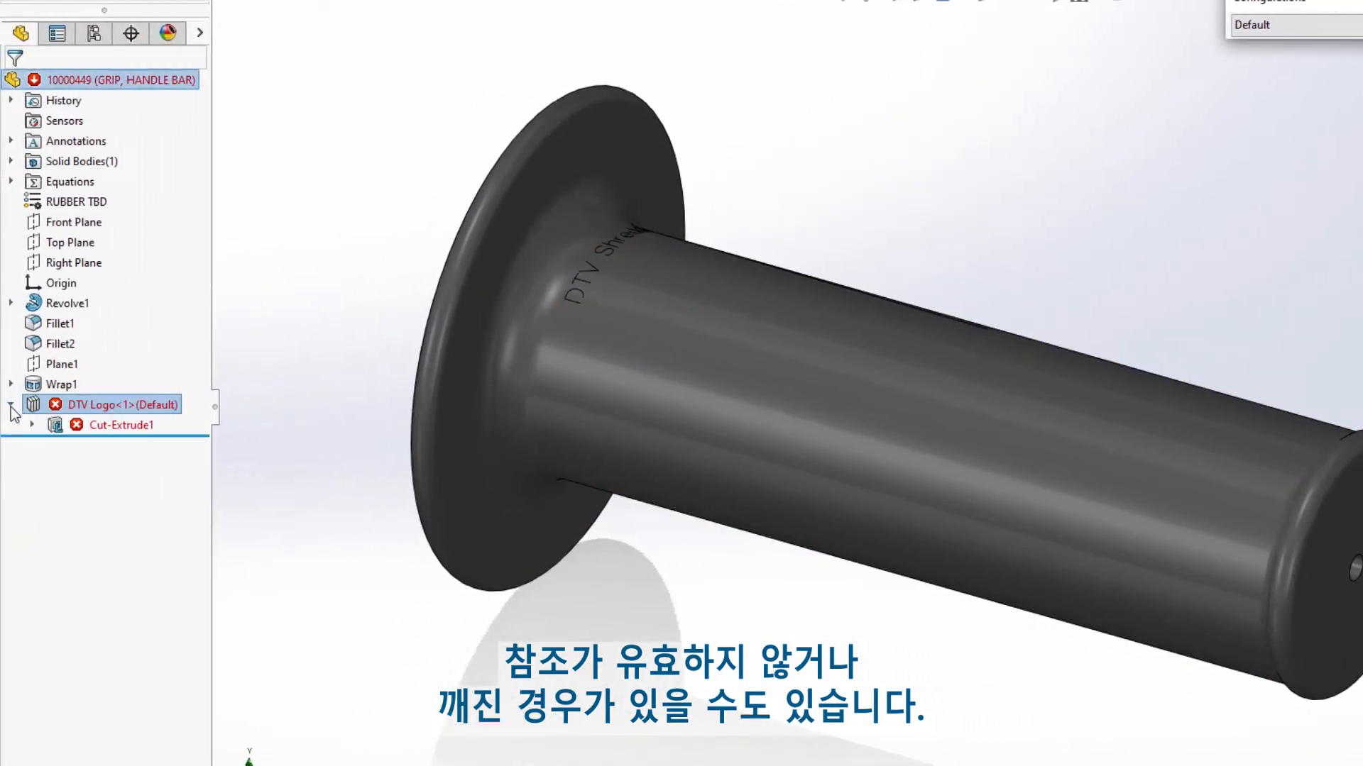
click(82, 426)
click(113, 398)
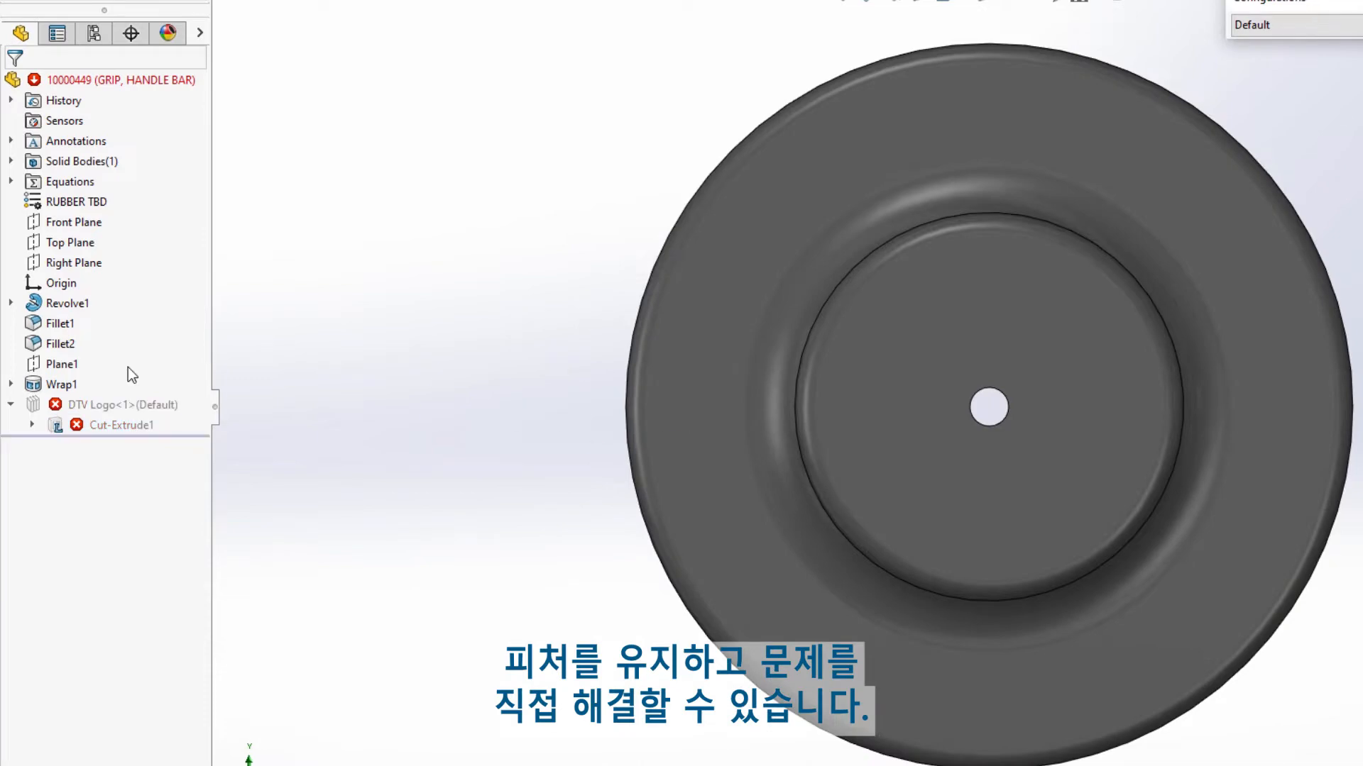
mouse_move(348, 299)
mouse_down()
mouse_move(560, 369)
mouse_move(773, 467)
mouse_up()
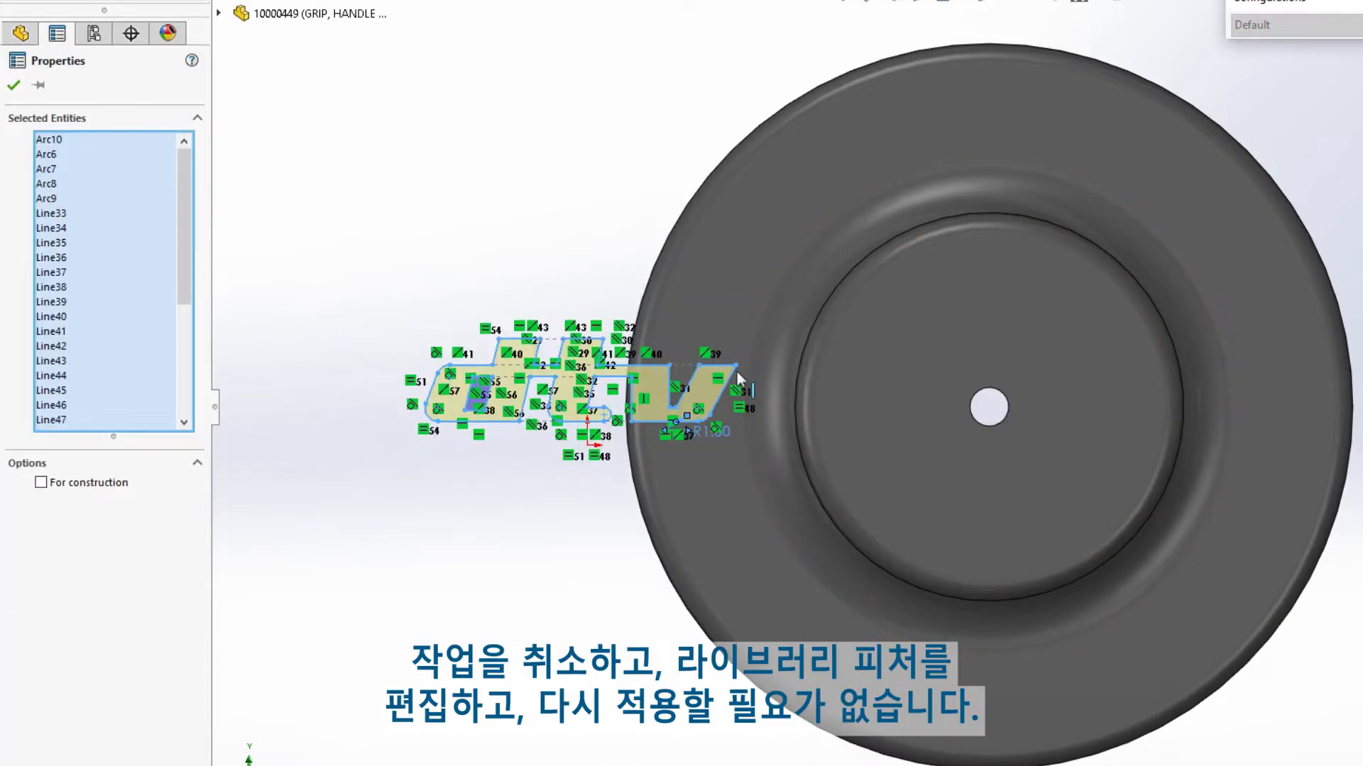
drag(736, 365, 1136, 328)
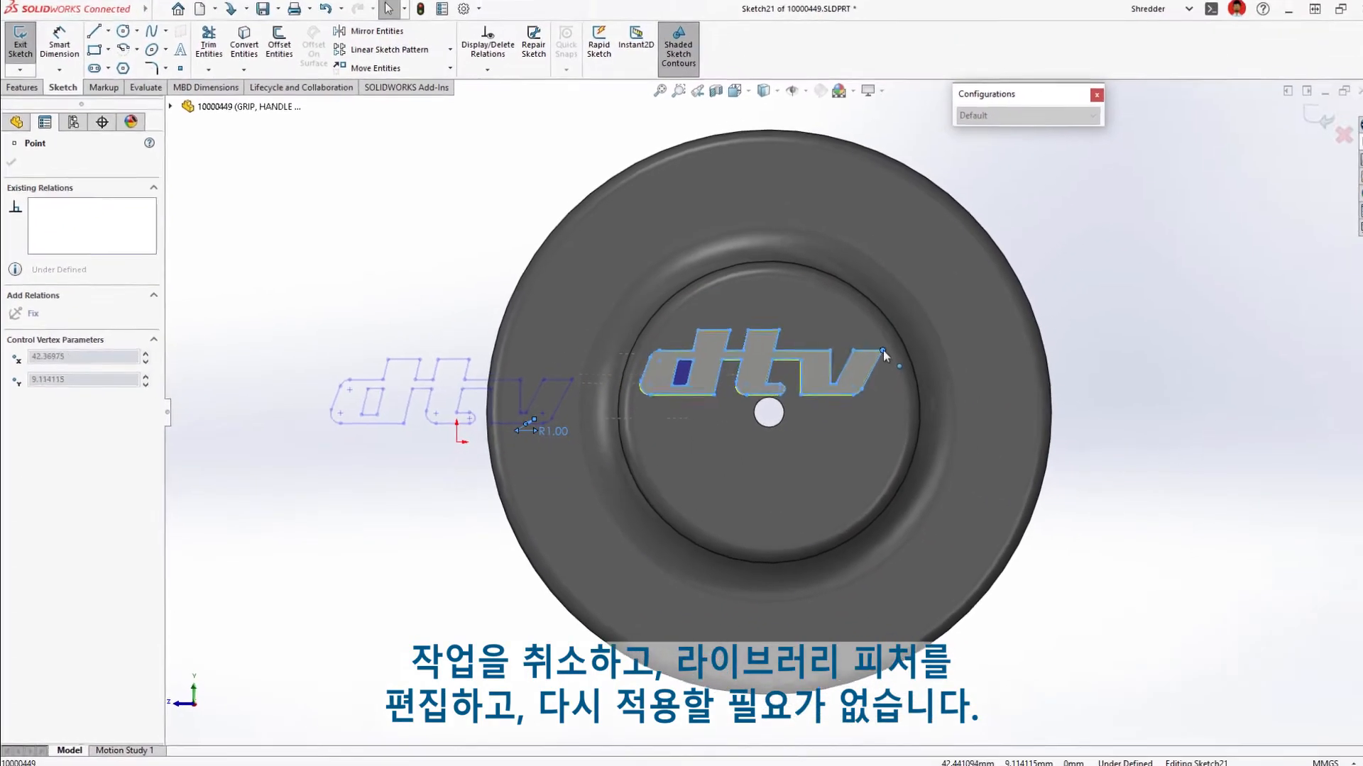
drag(874, 351, 874, 351)
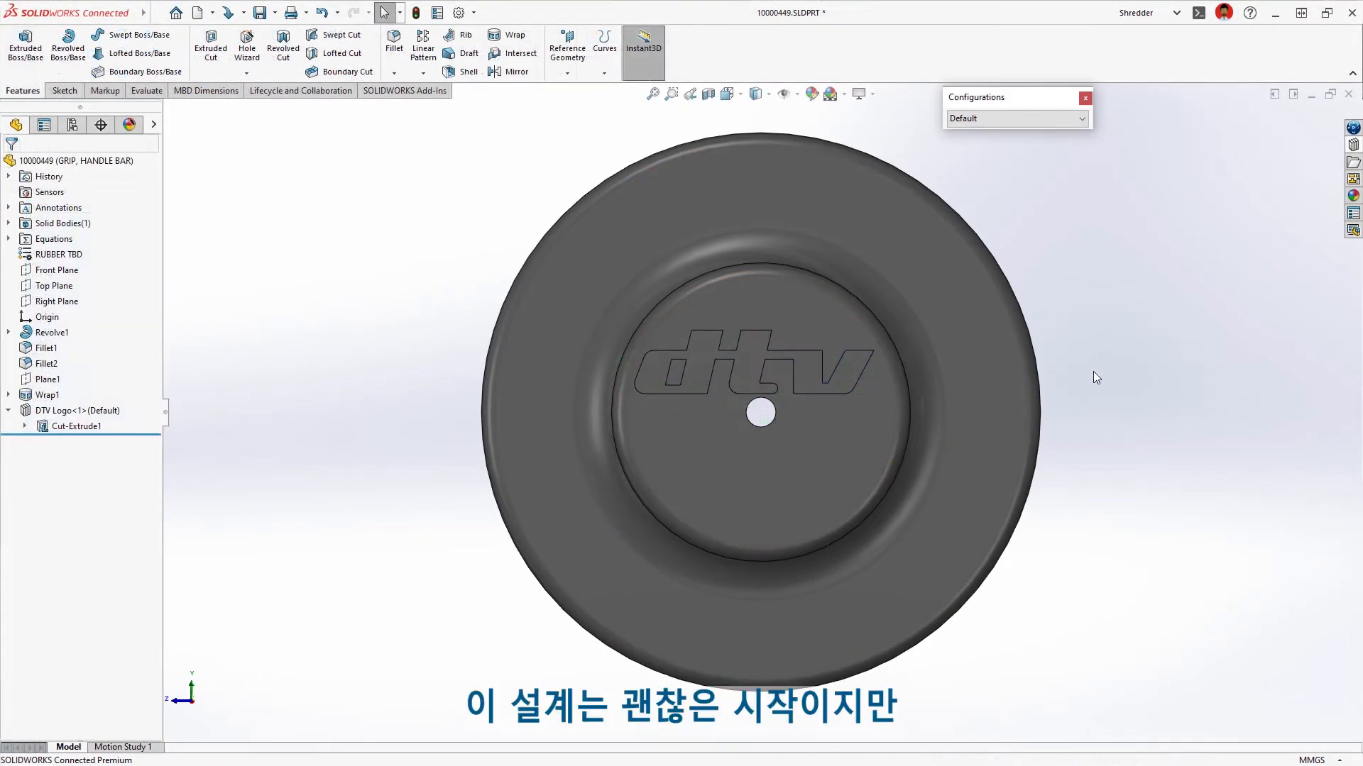
Step: Show the reference planes and start a new sketch on Plane1
right_drag(1093, 372, 1163, 322)
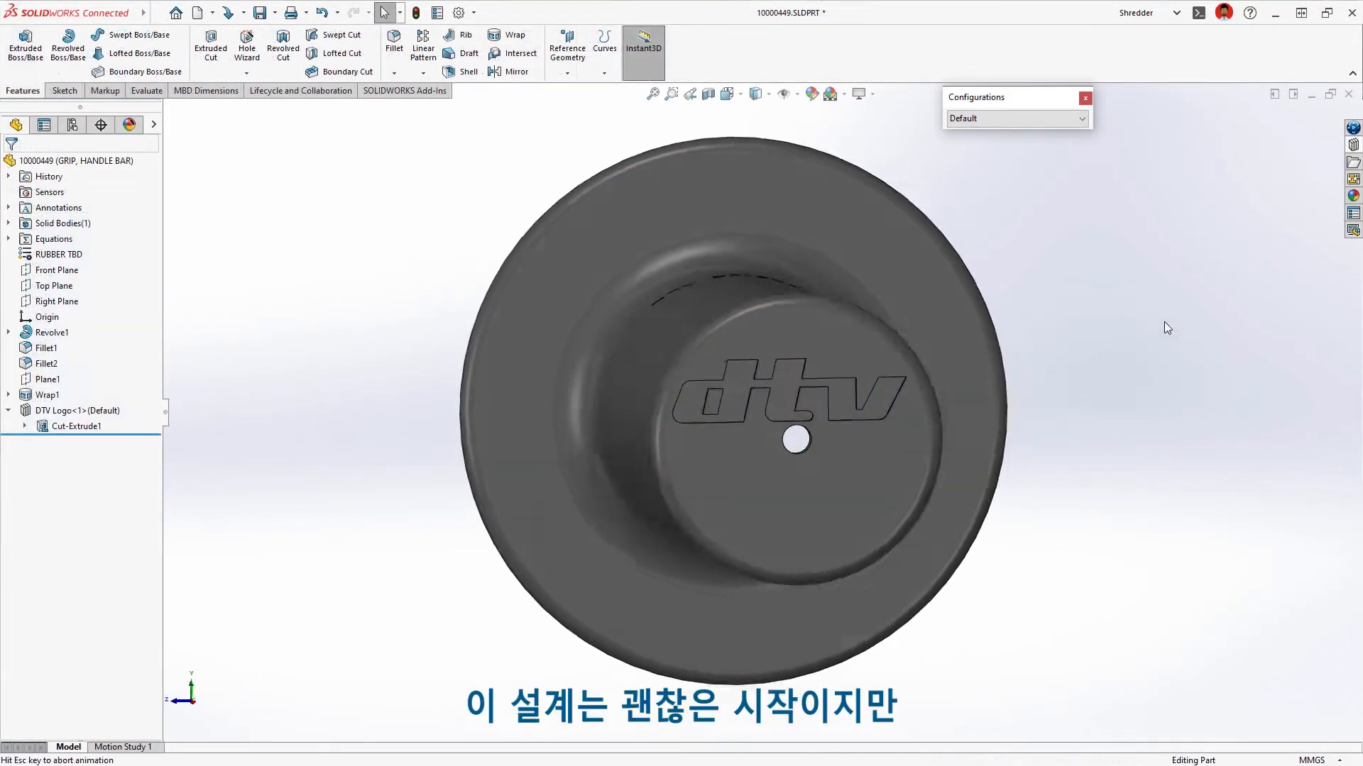
key(q)
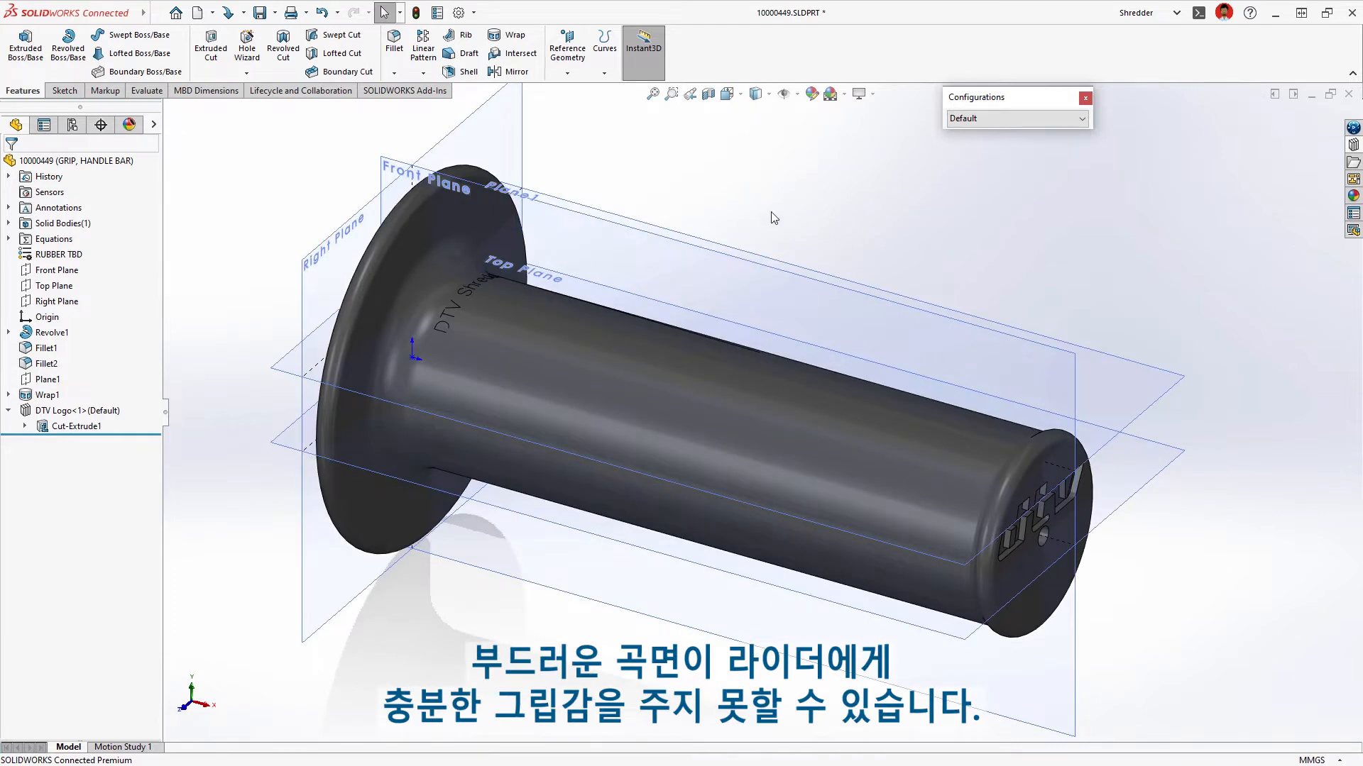
click(558, 201)
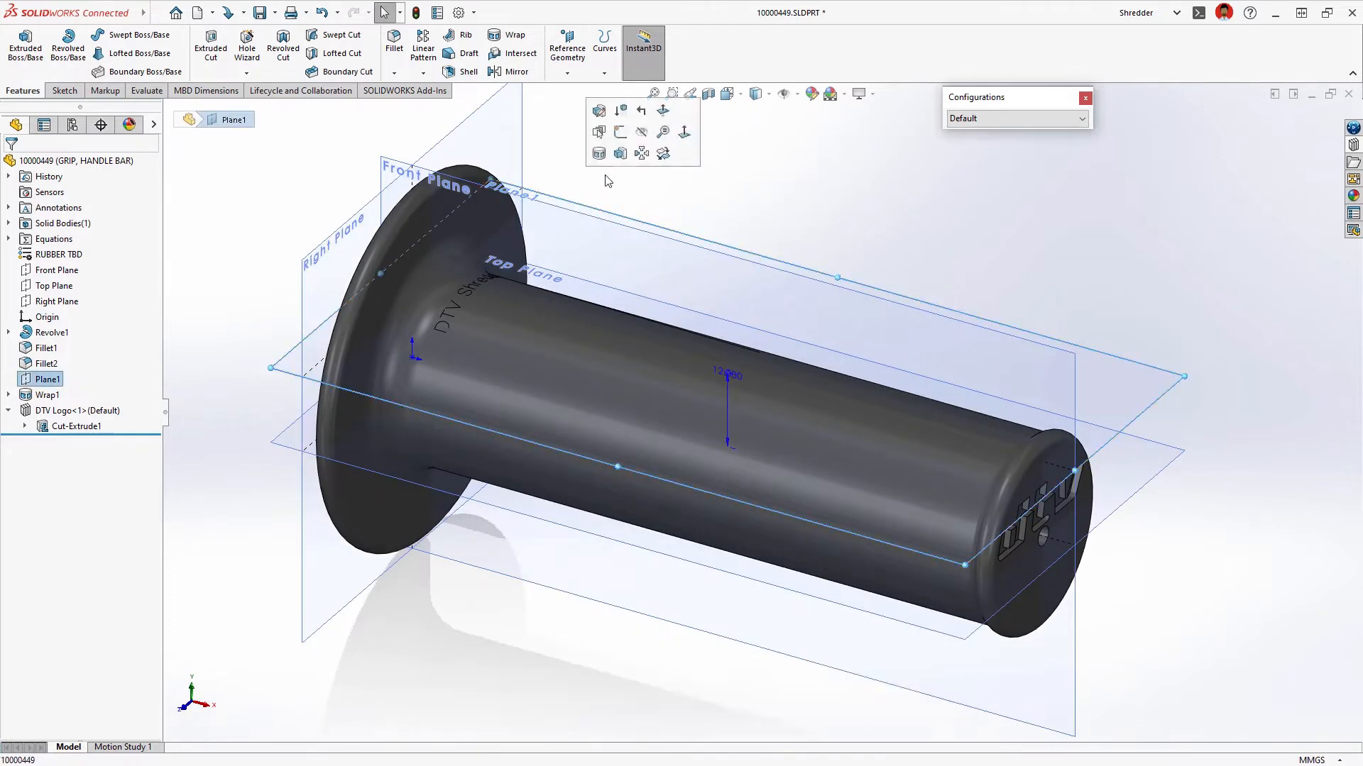
click(621, 153)
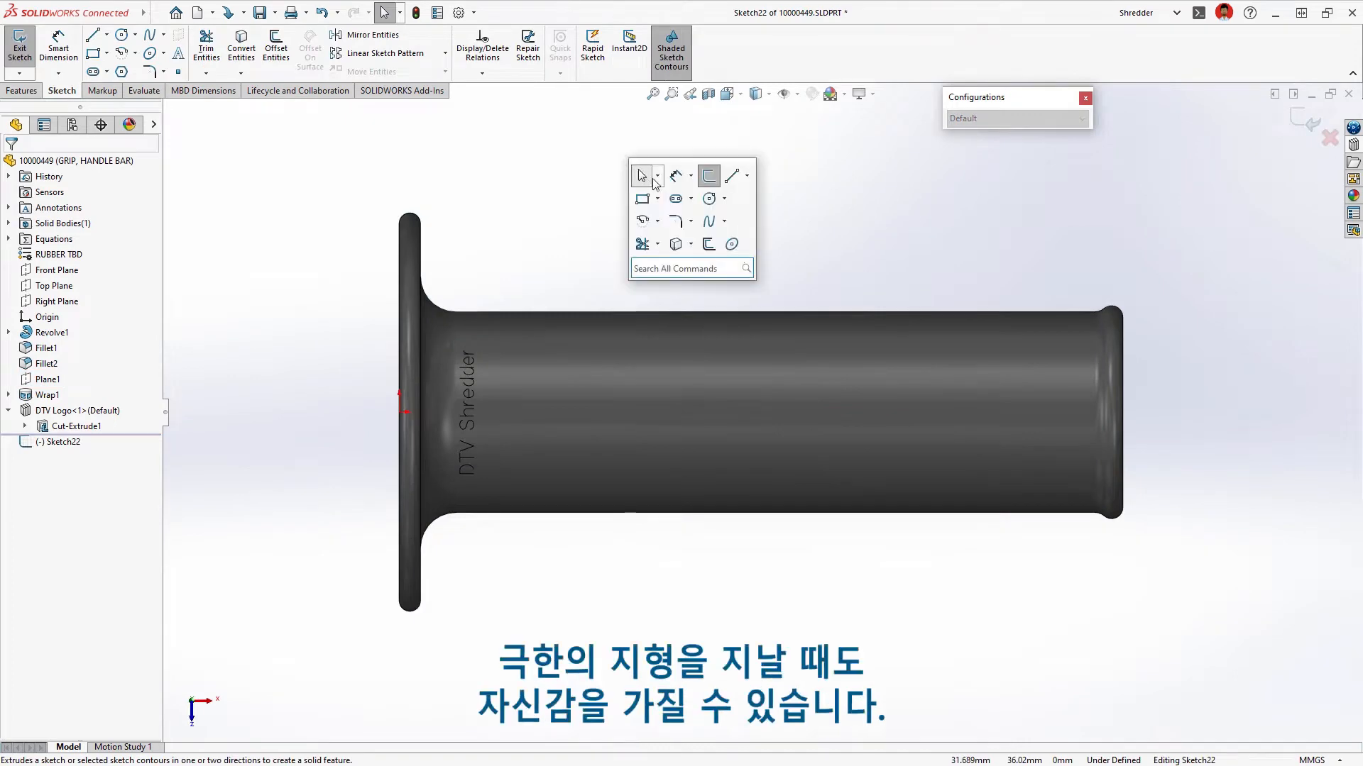
Step: Sketch a slightly tilted ellipse with construction lines beside the grip, with a major axis about 13 mm long
click(735, 246)
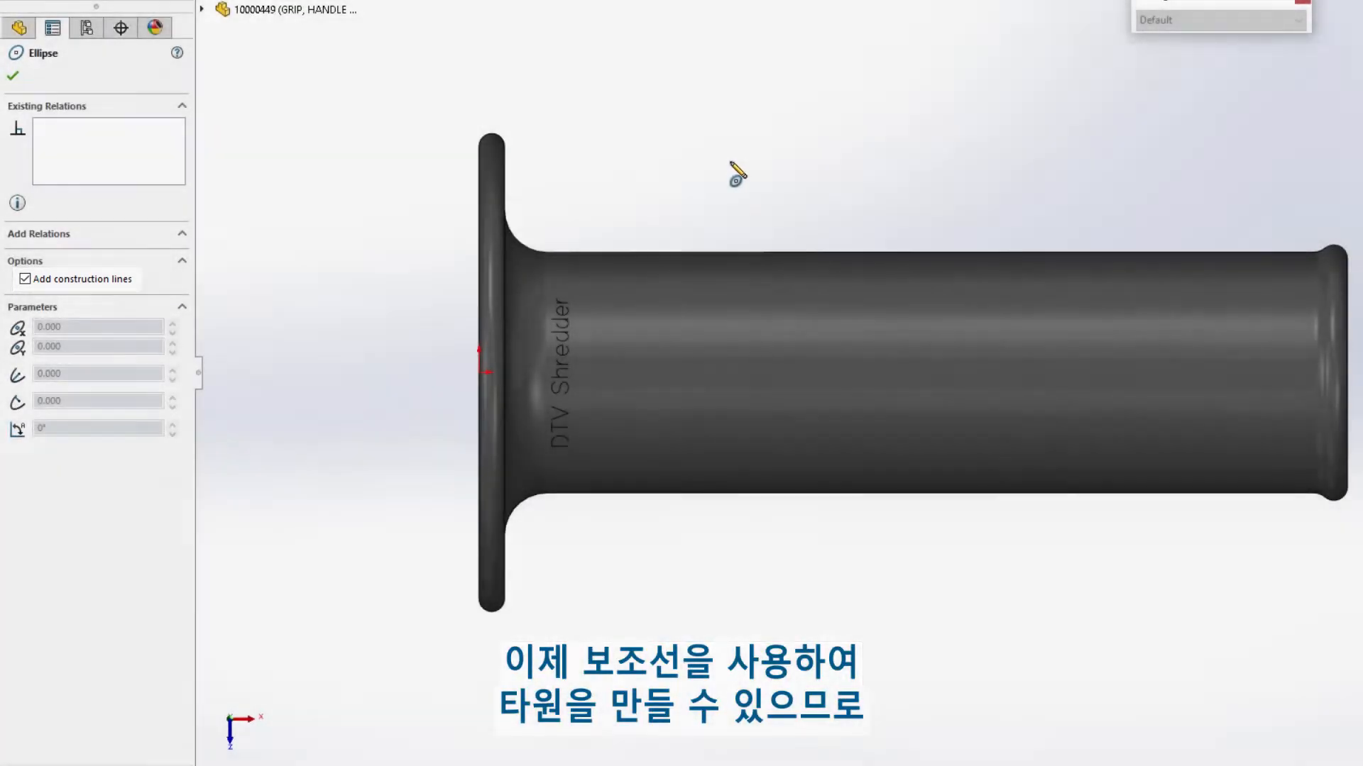
click(648, 159)
click(702, 172)
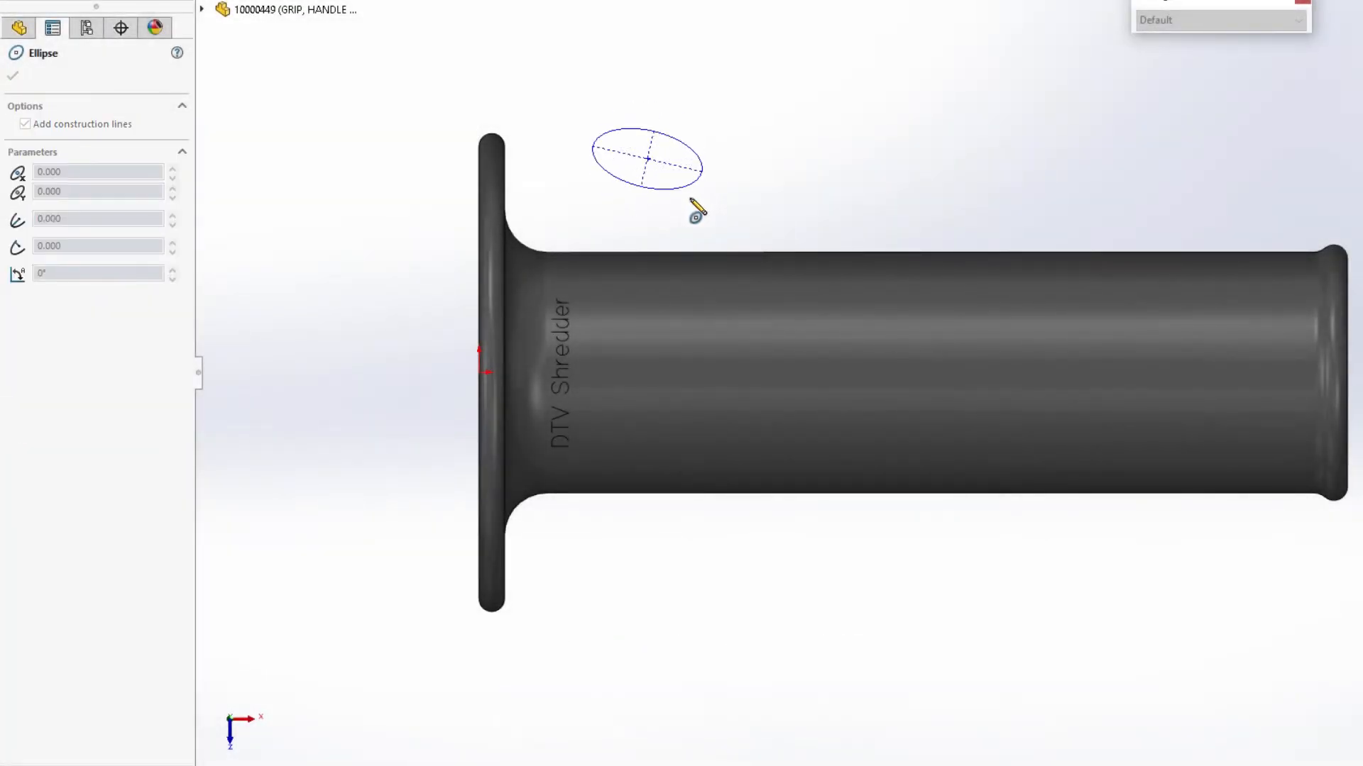
click(690, 199)
key(Escape)
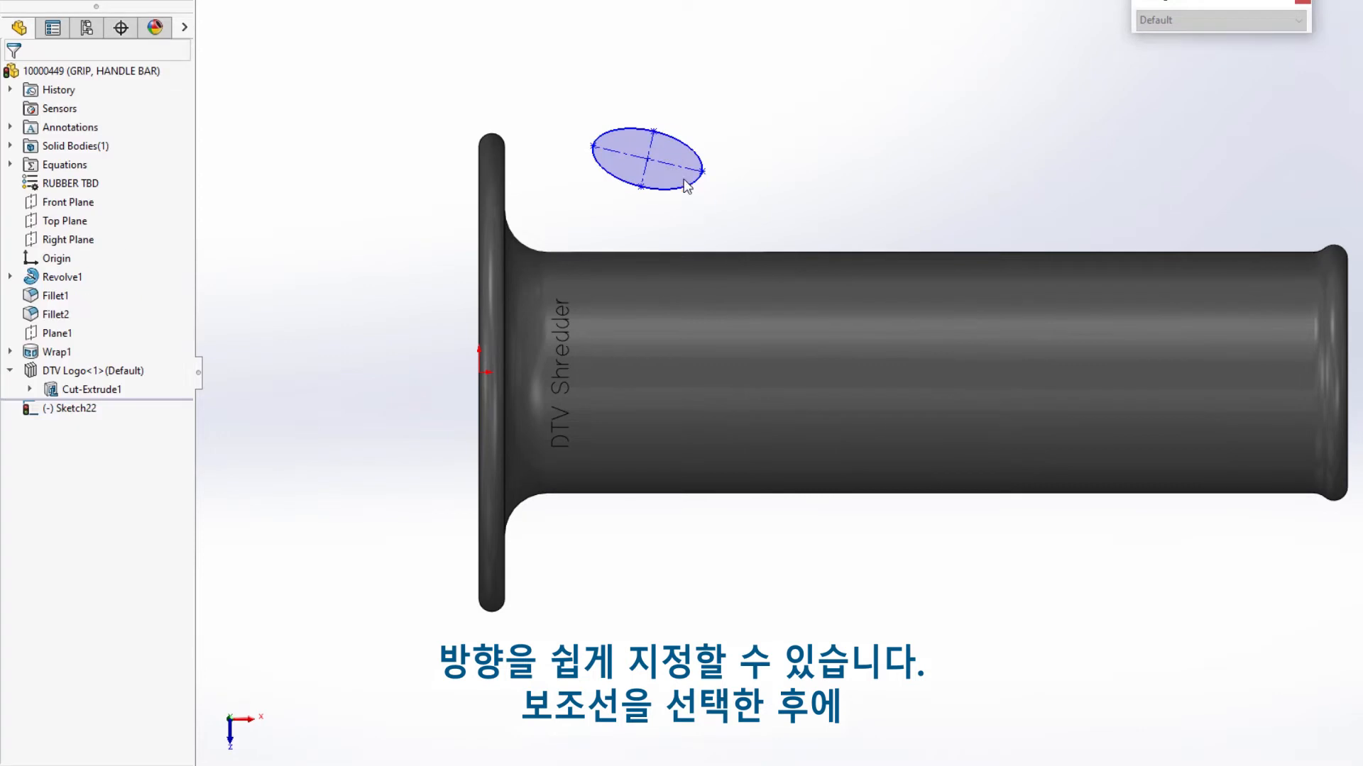
Step: Make the ellipse's major construction line horizontal and coincident with the origin
click(682, 172)
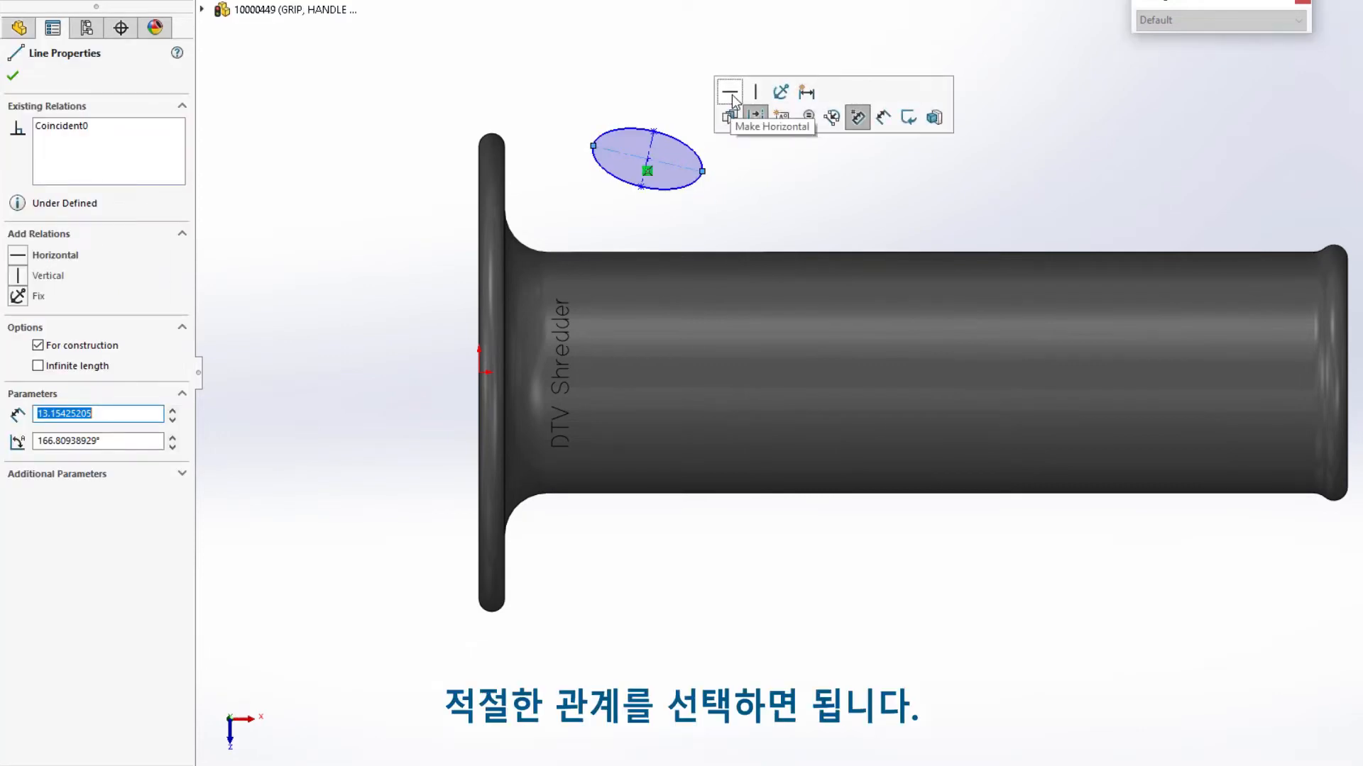
ctrl+click(479, 371)
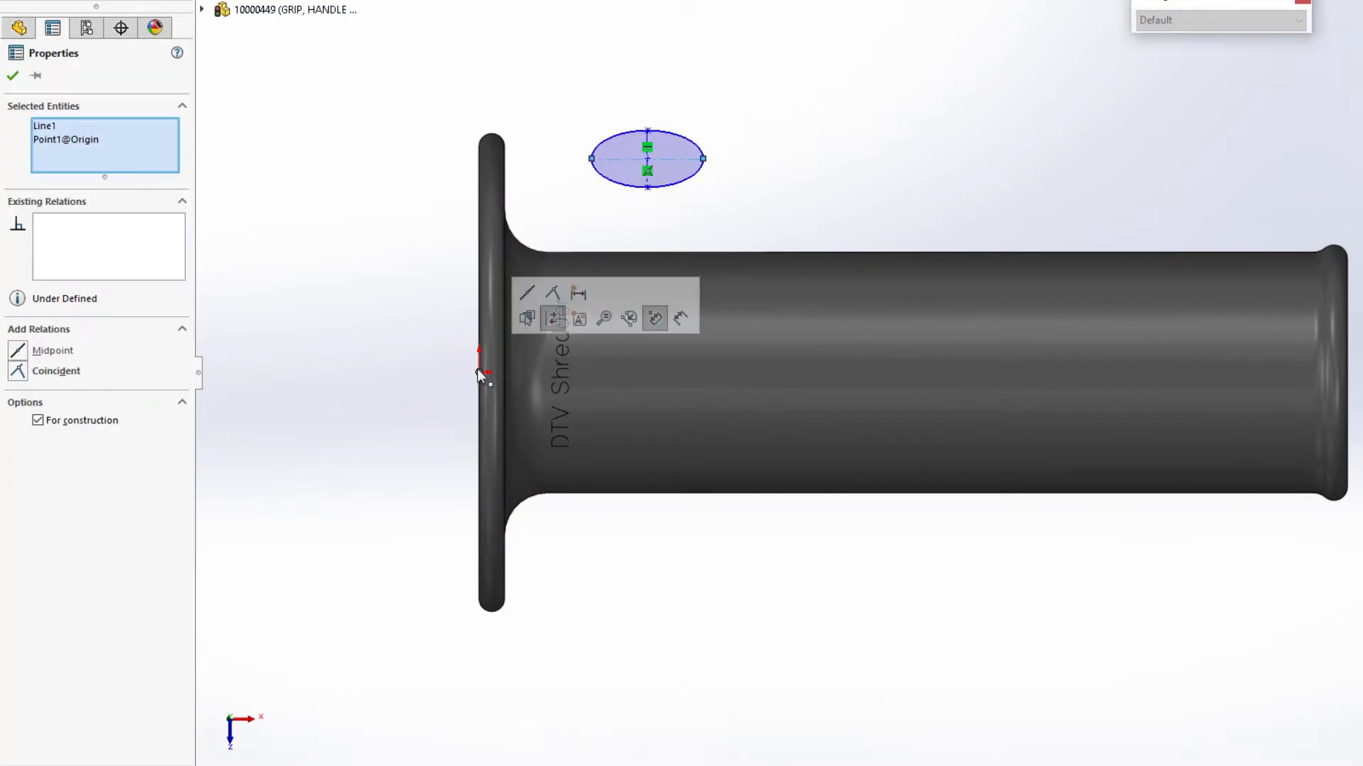
click(552, 291)
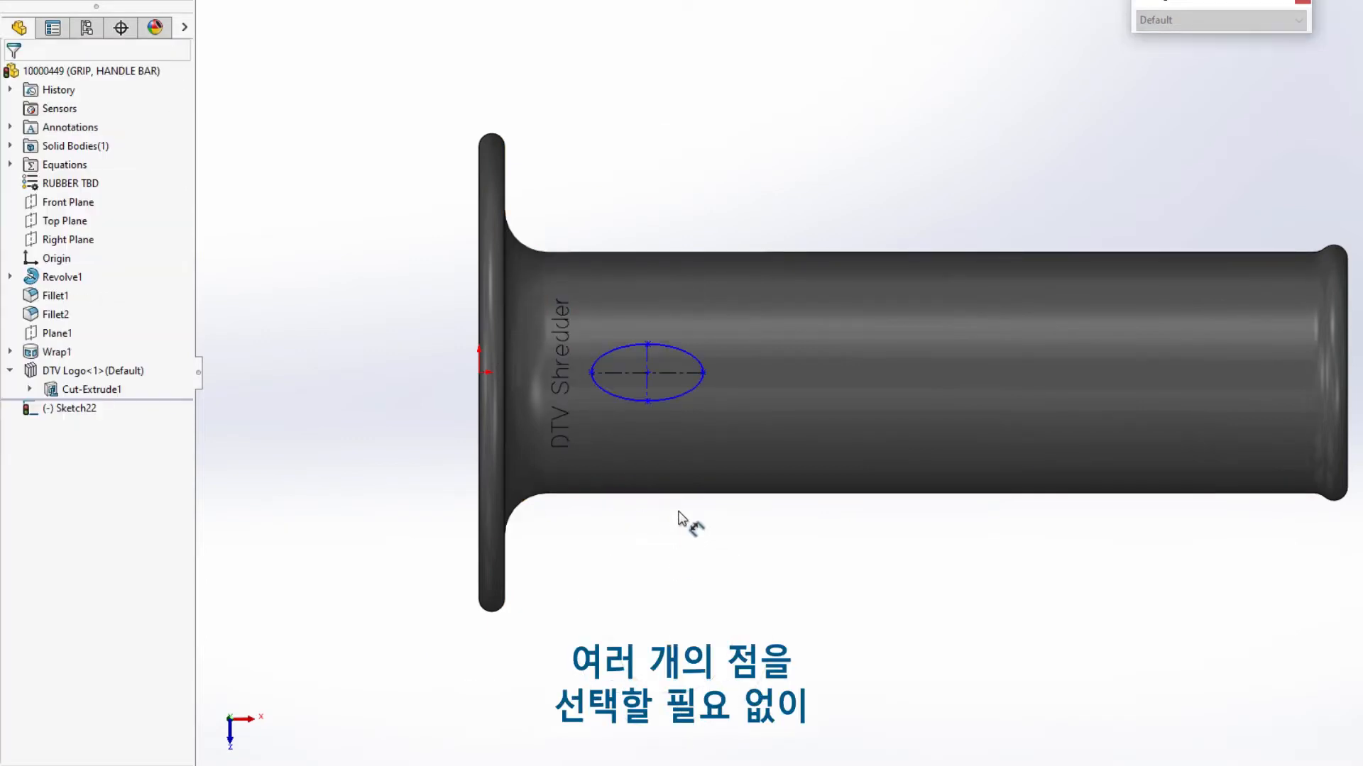
Step: Dimension the ellipse's major axis and link the value to the global variable "length"
click(675, 373)
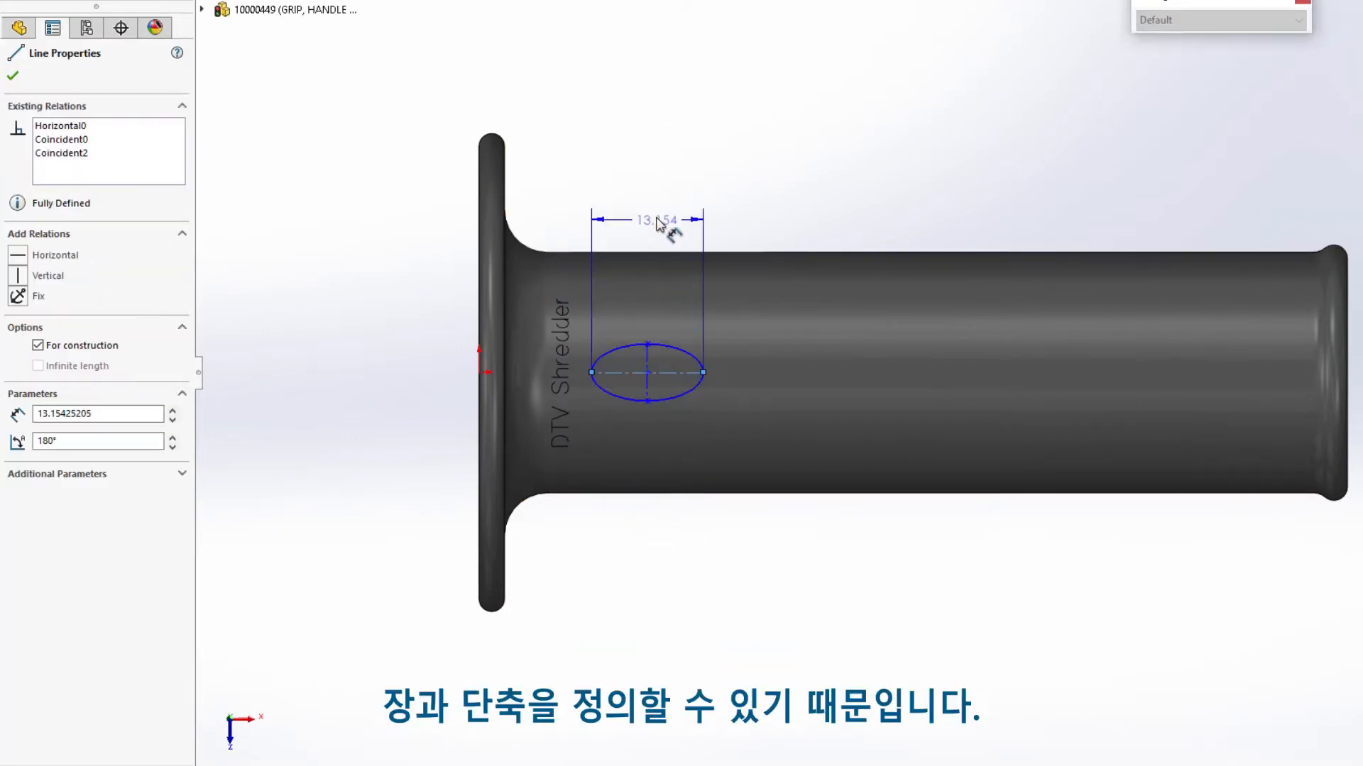
click(656, 216)
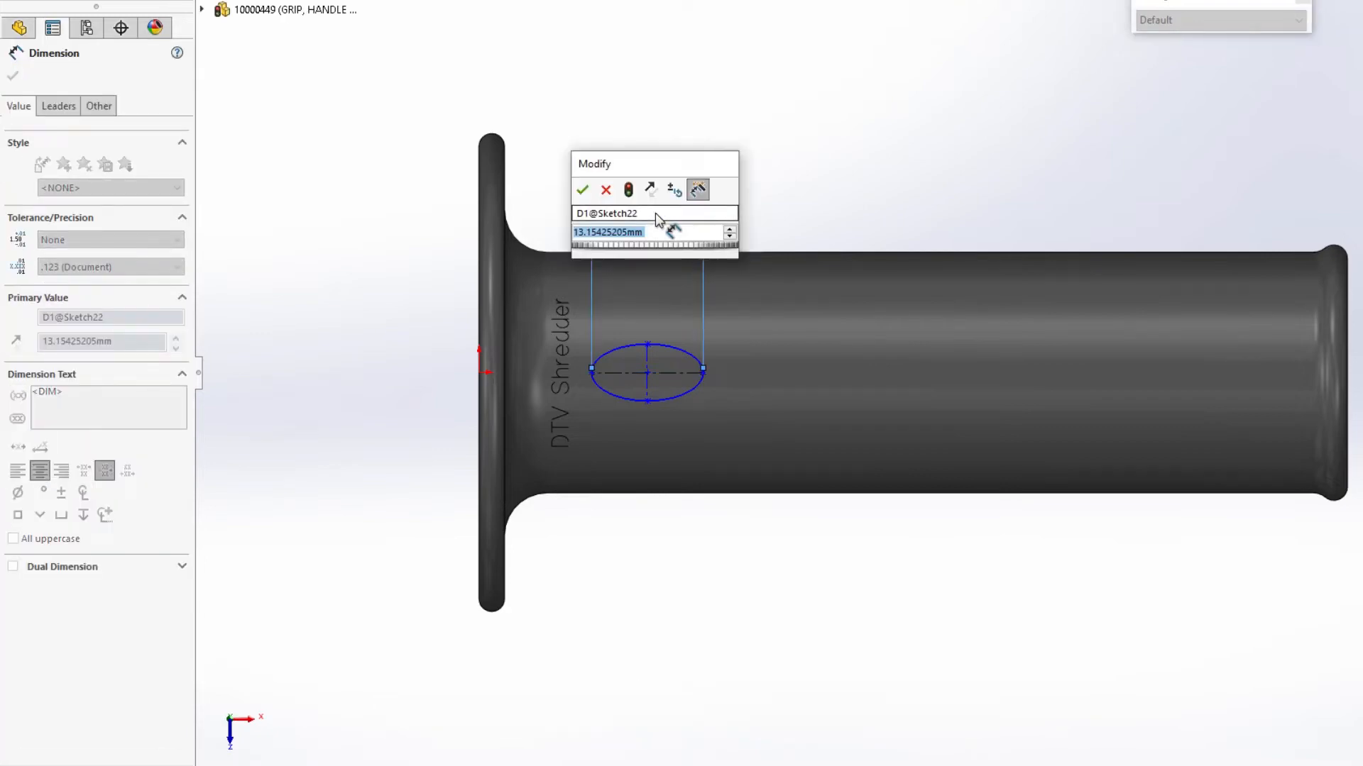
text(=)
mouse_move(702, 257)
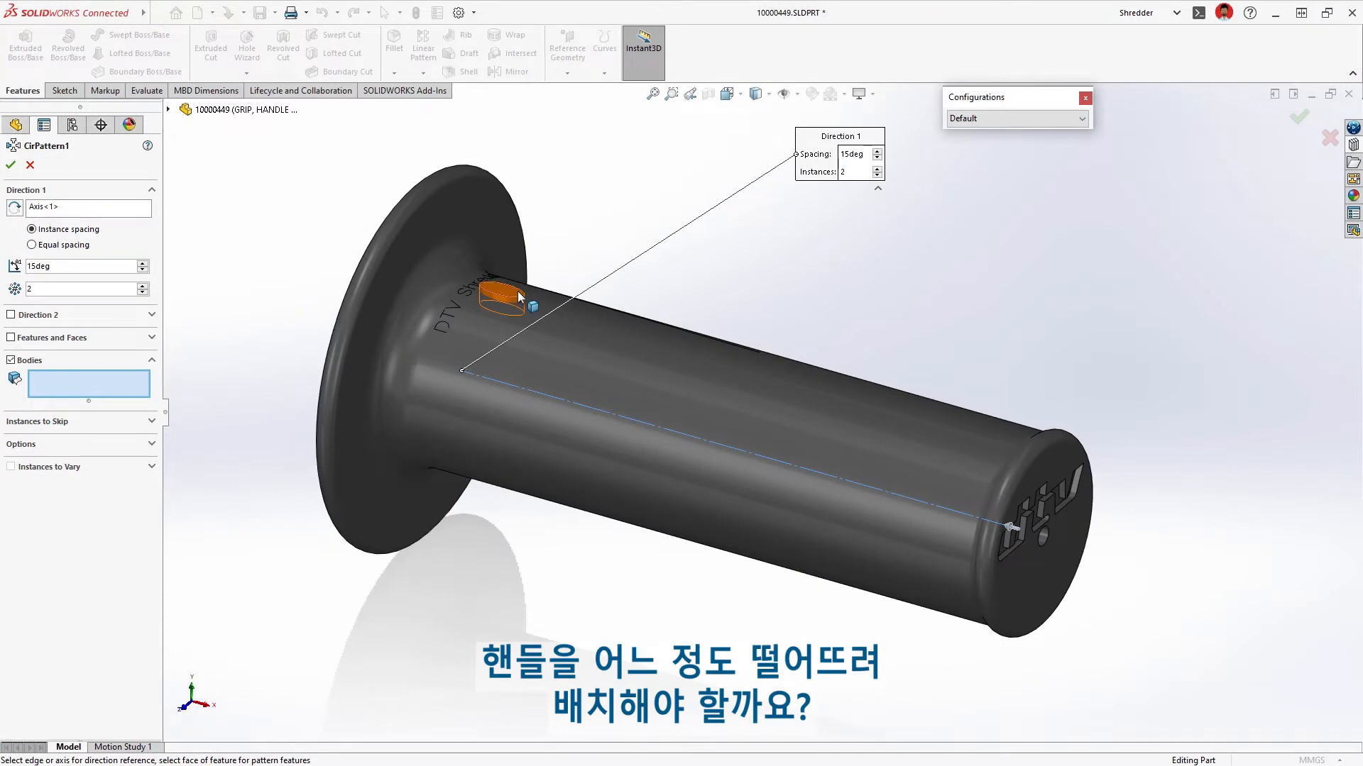
Step: Circular-pattern the extruded elliptical body about the grip's axis with 2 instances at 15 degrees, in the reversed direction
right_click(723, 249)
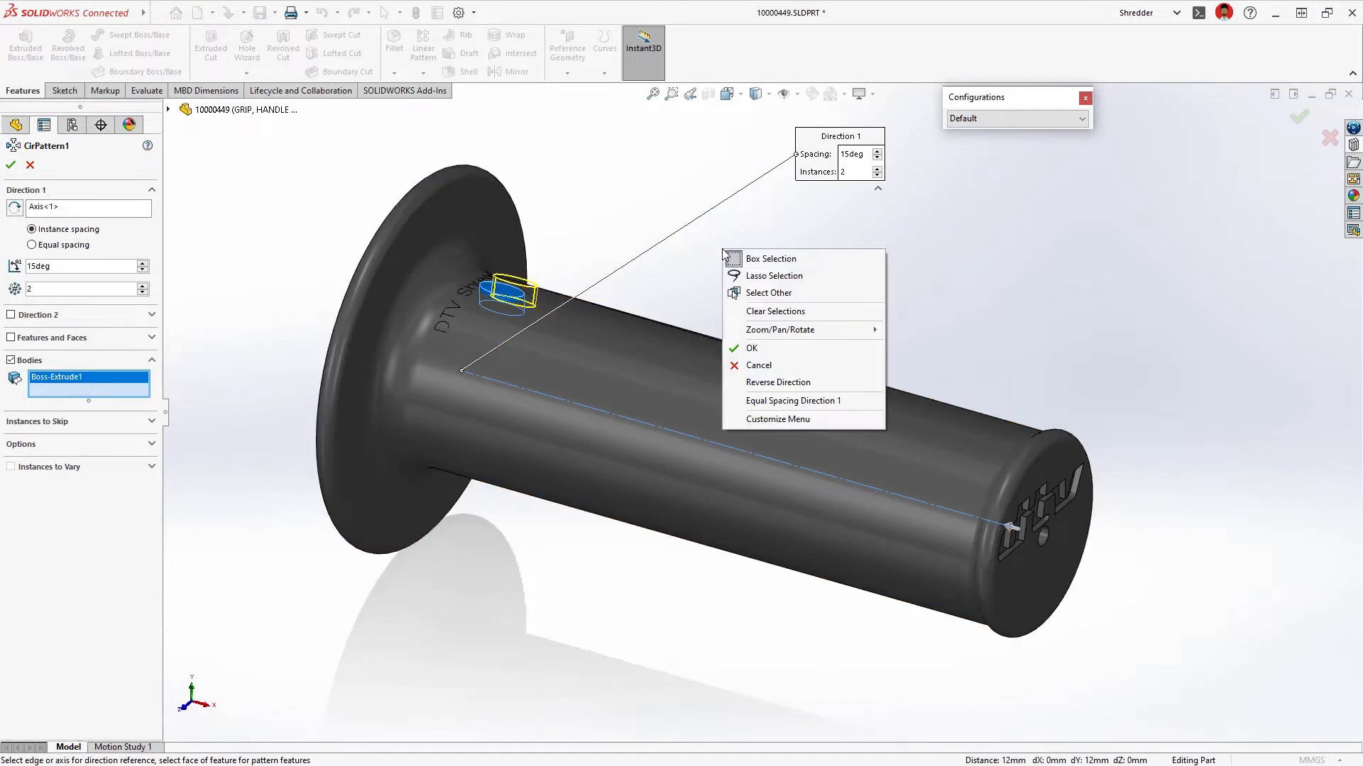
click(745, 382)
key(Return)
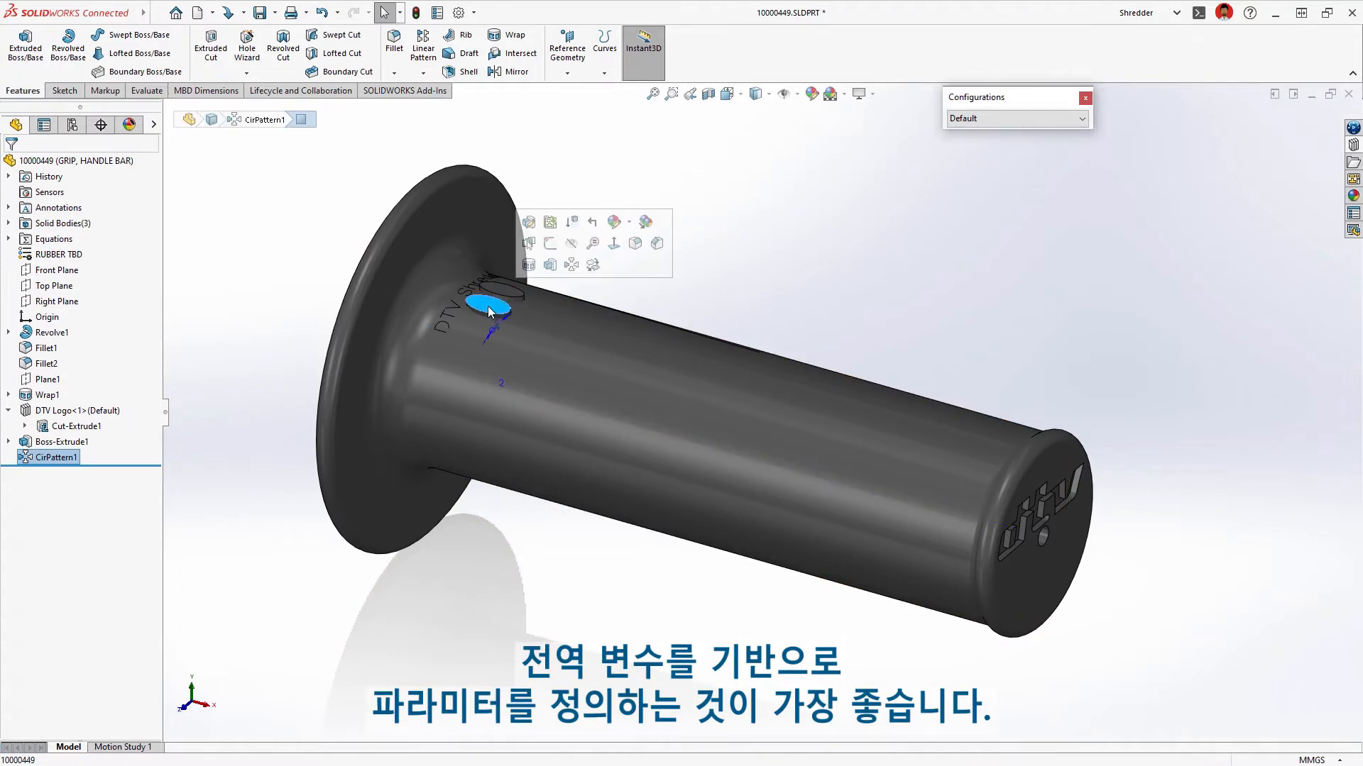
Step: Move the patterned elliptical body along X by the equation "spacing" / 2 with Move/Copy Body
click(603, 278)
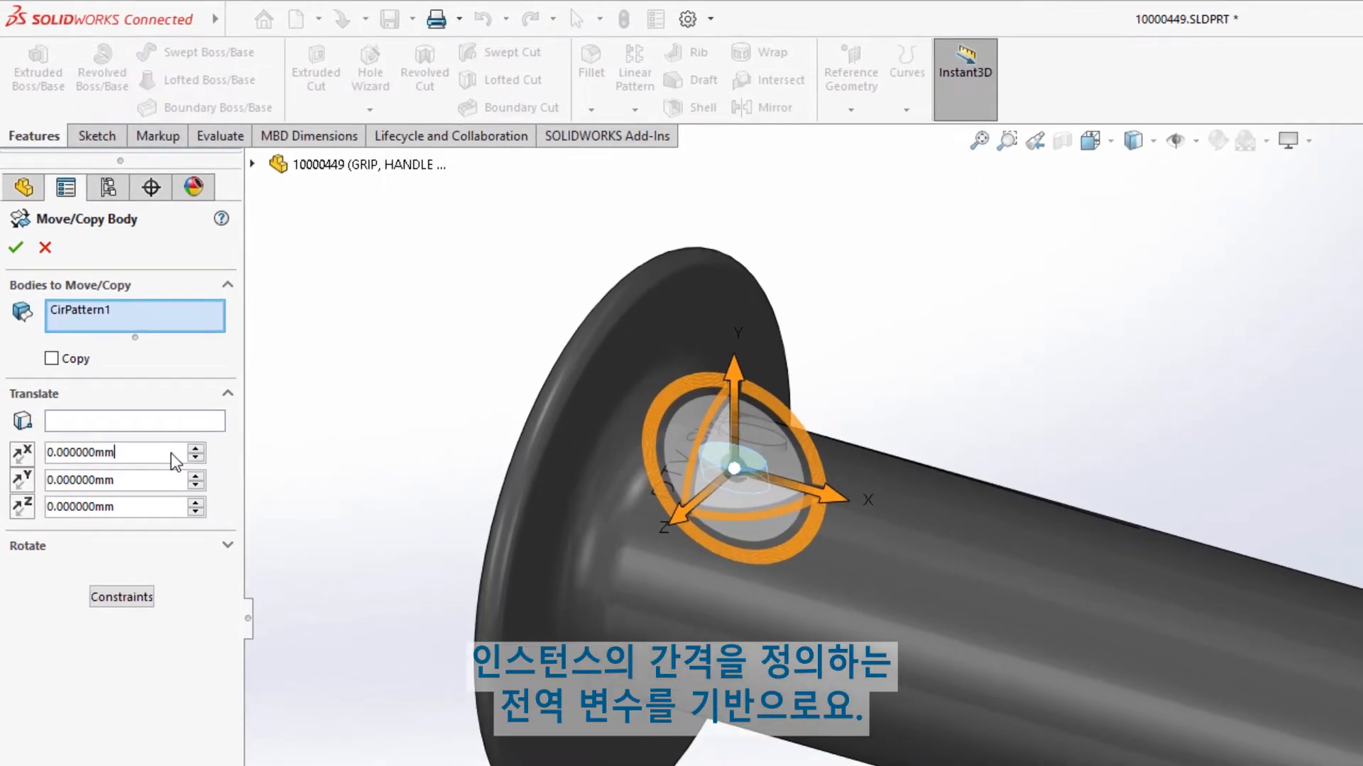
click(115, 303)
text(=)
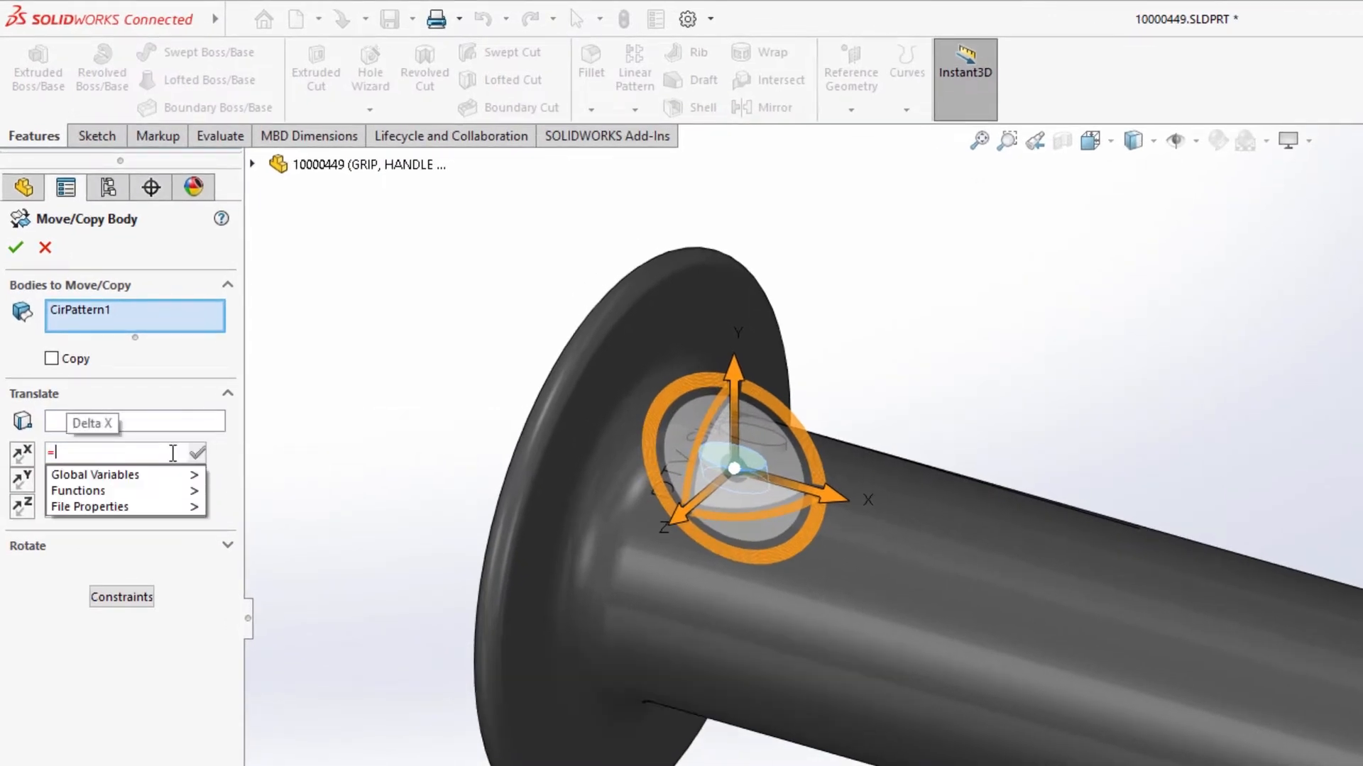
mouse_move(177, 484)
click(286, 500)
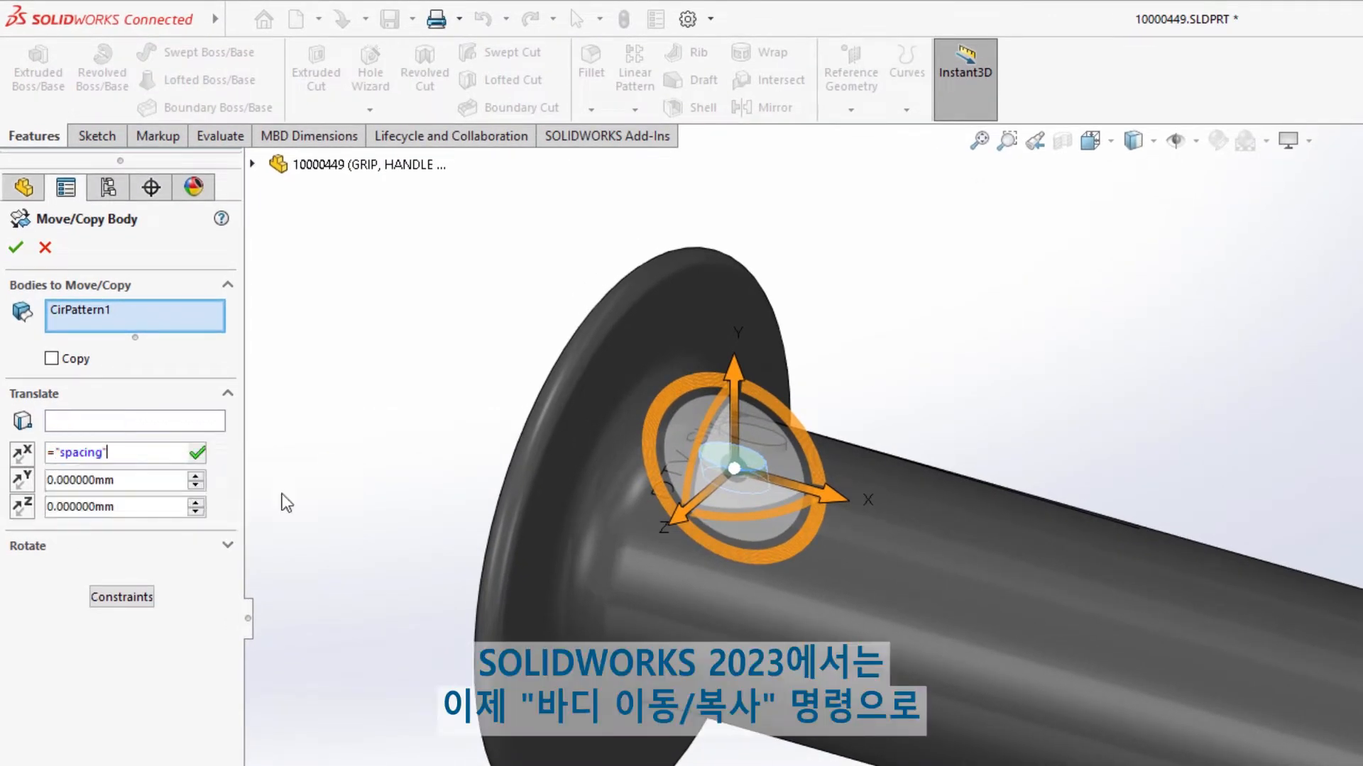
key(Return)
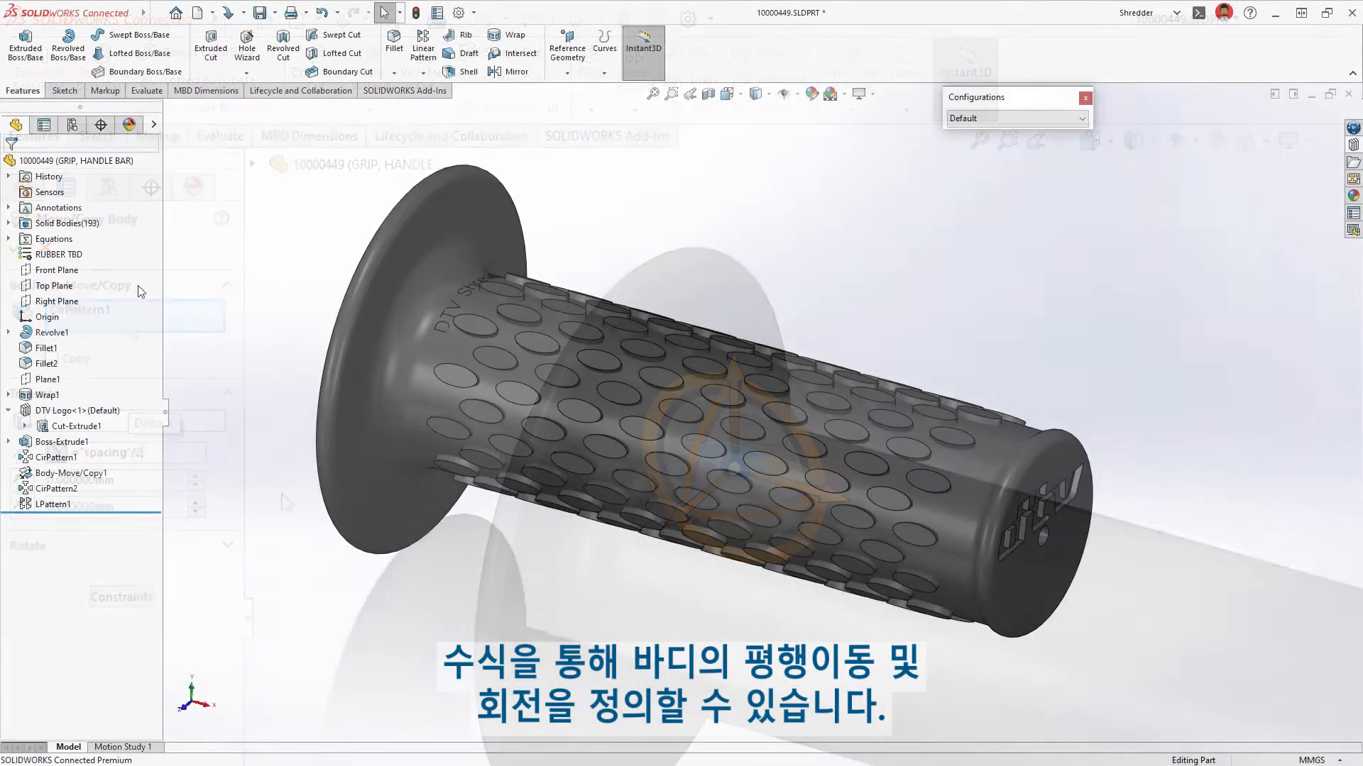
Step: Set the global variables "length" to 10, "spacing" to 14 and "instances" to 6 in the part's equations
right_click(69, 244)
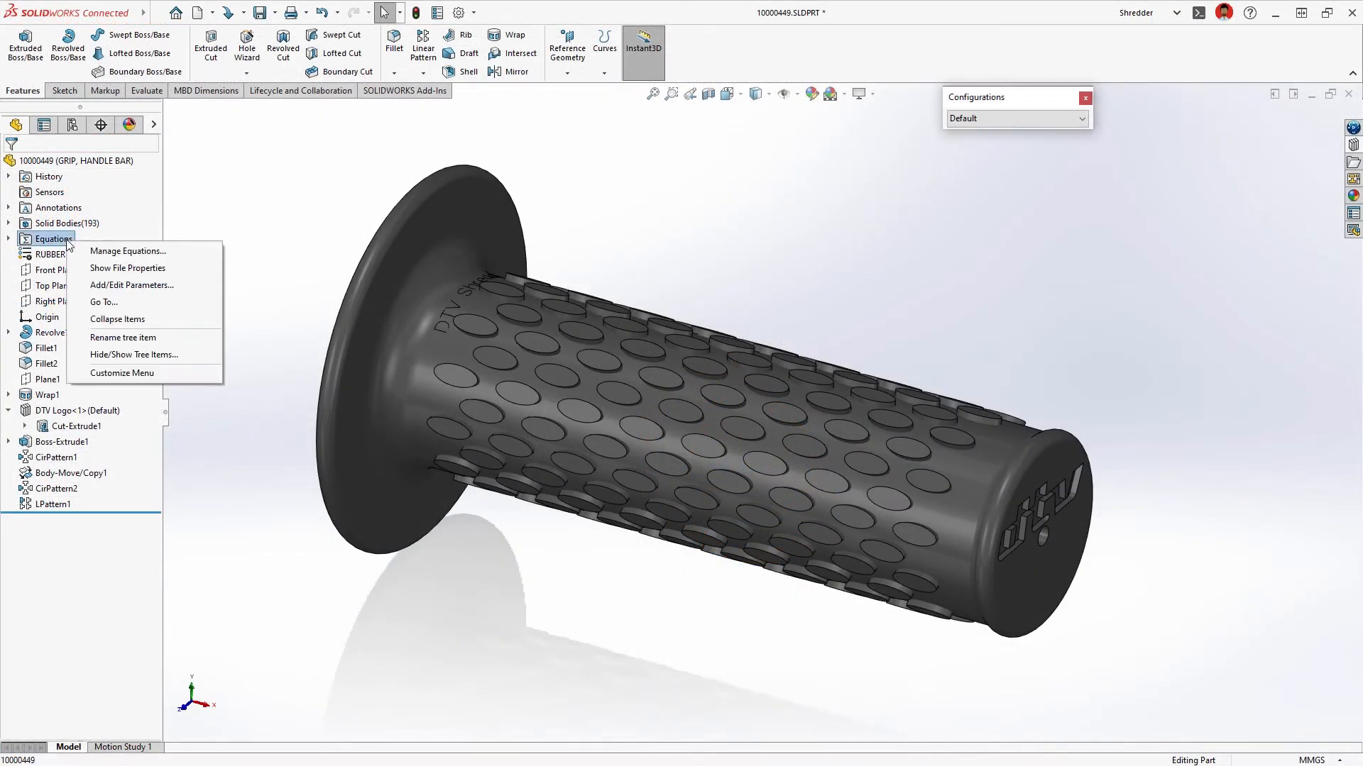
click(172, 253)
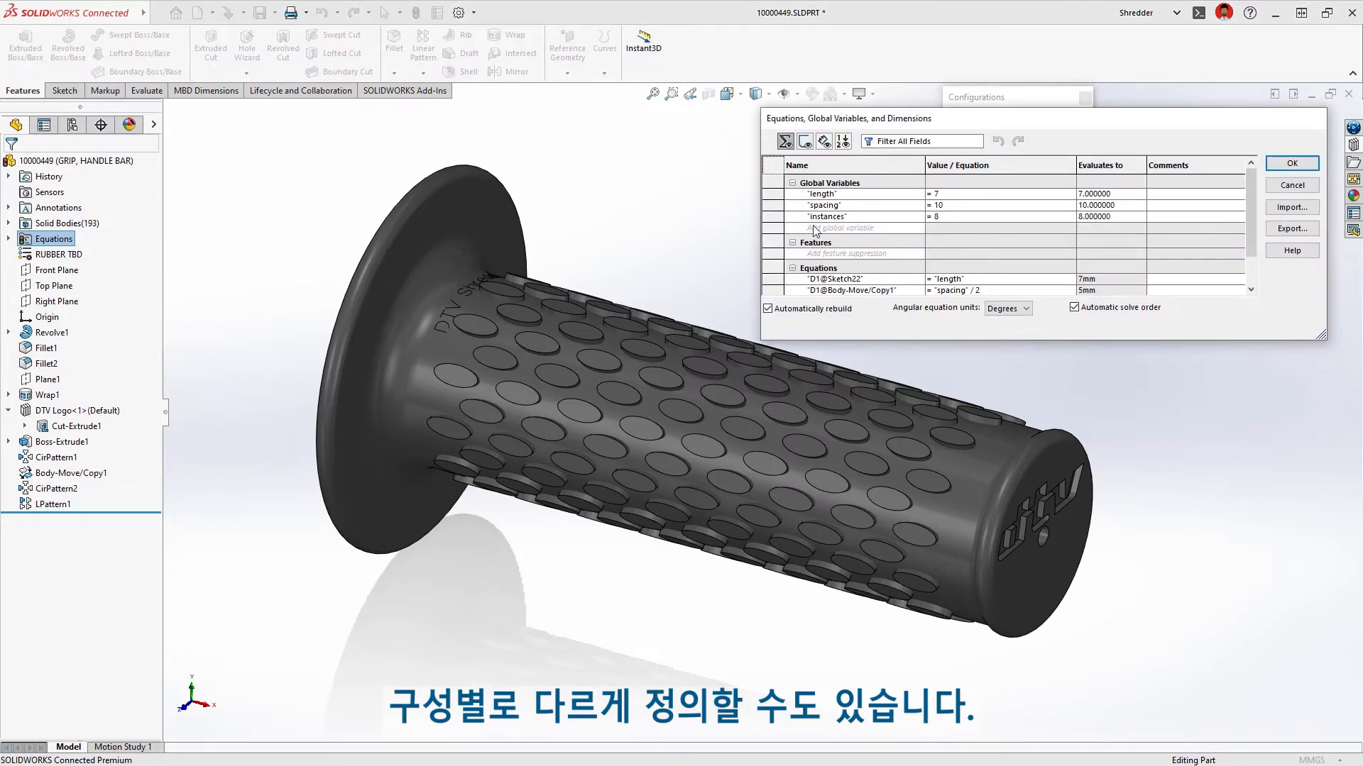
click(1034, 194)
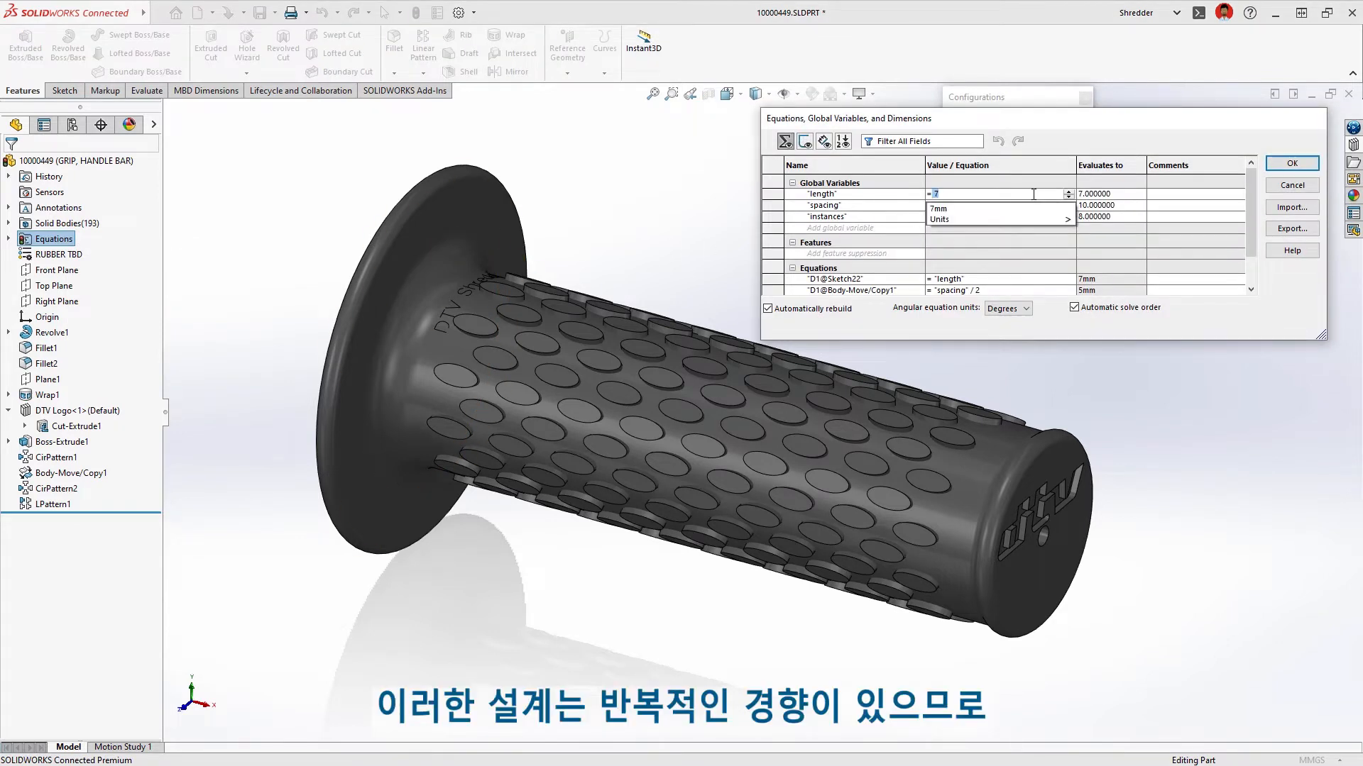
text(10)
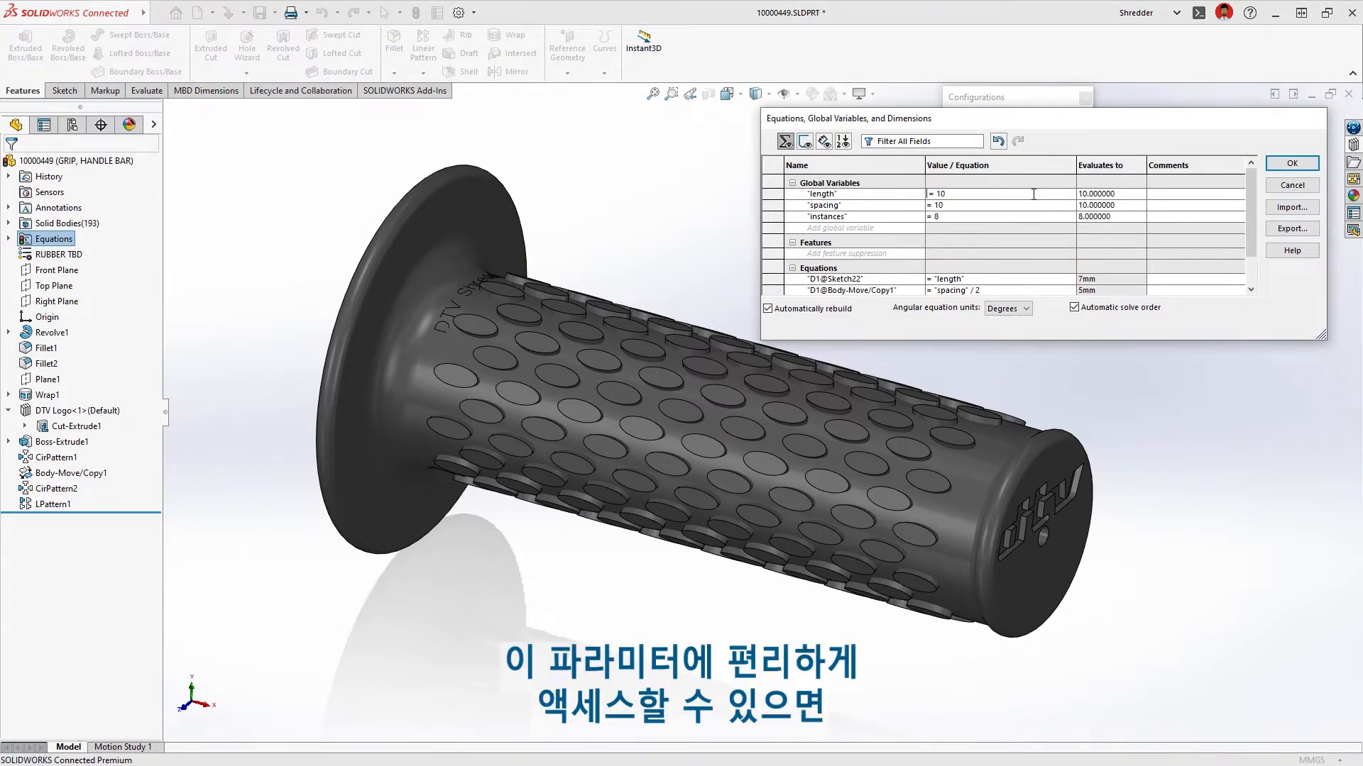
key(Return)
key(Tab)
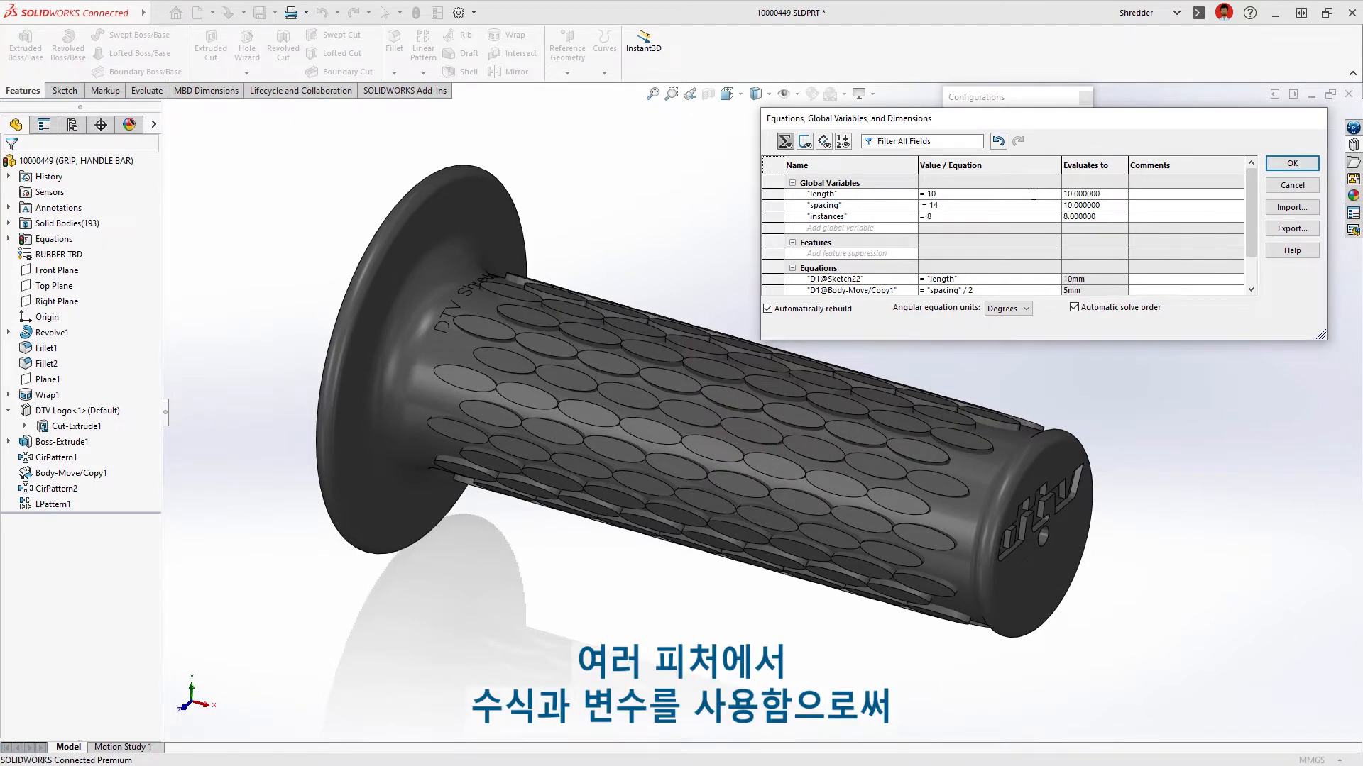
key(Return)
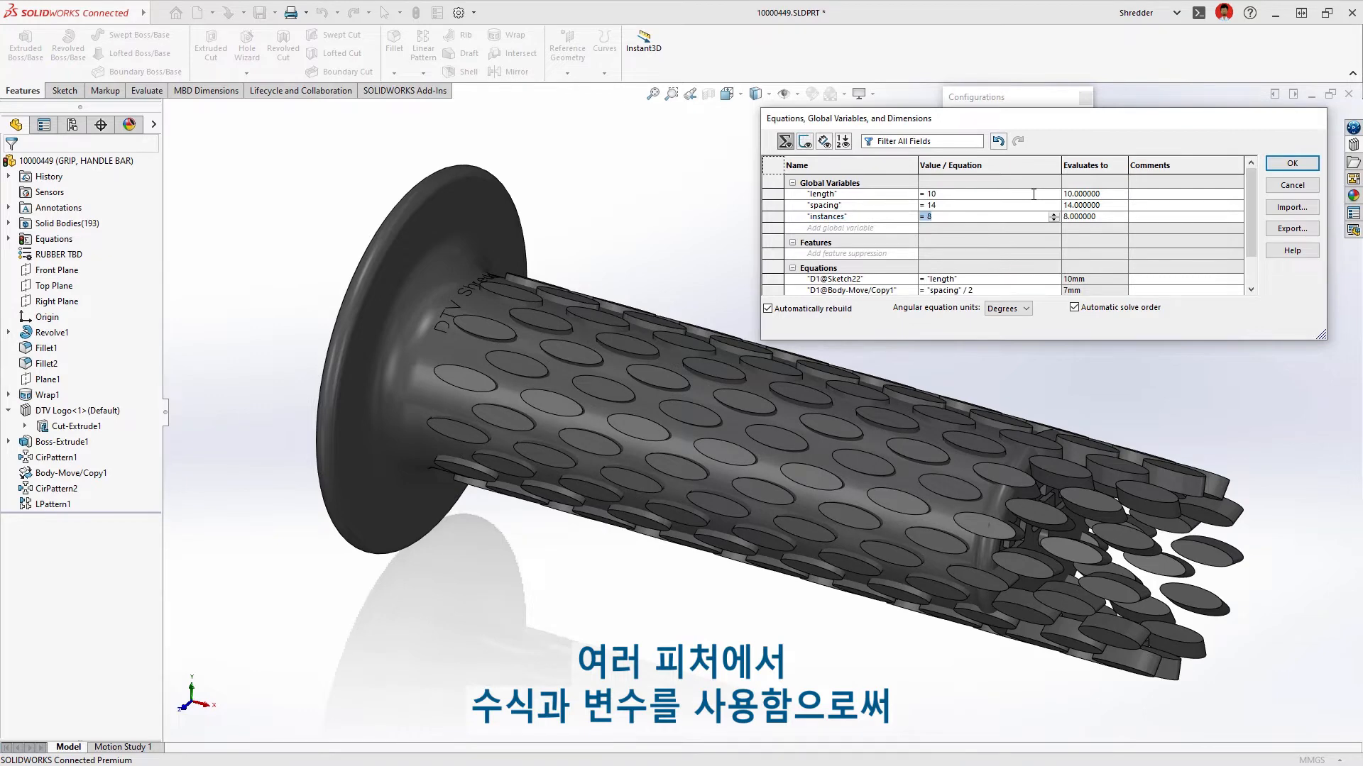
text(6)
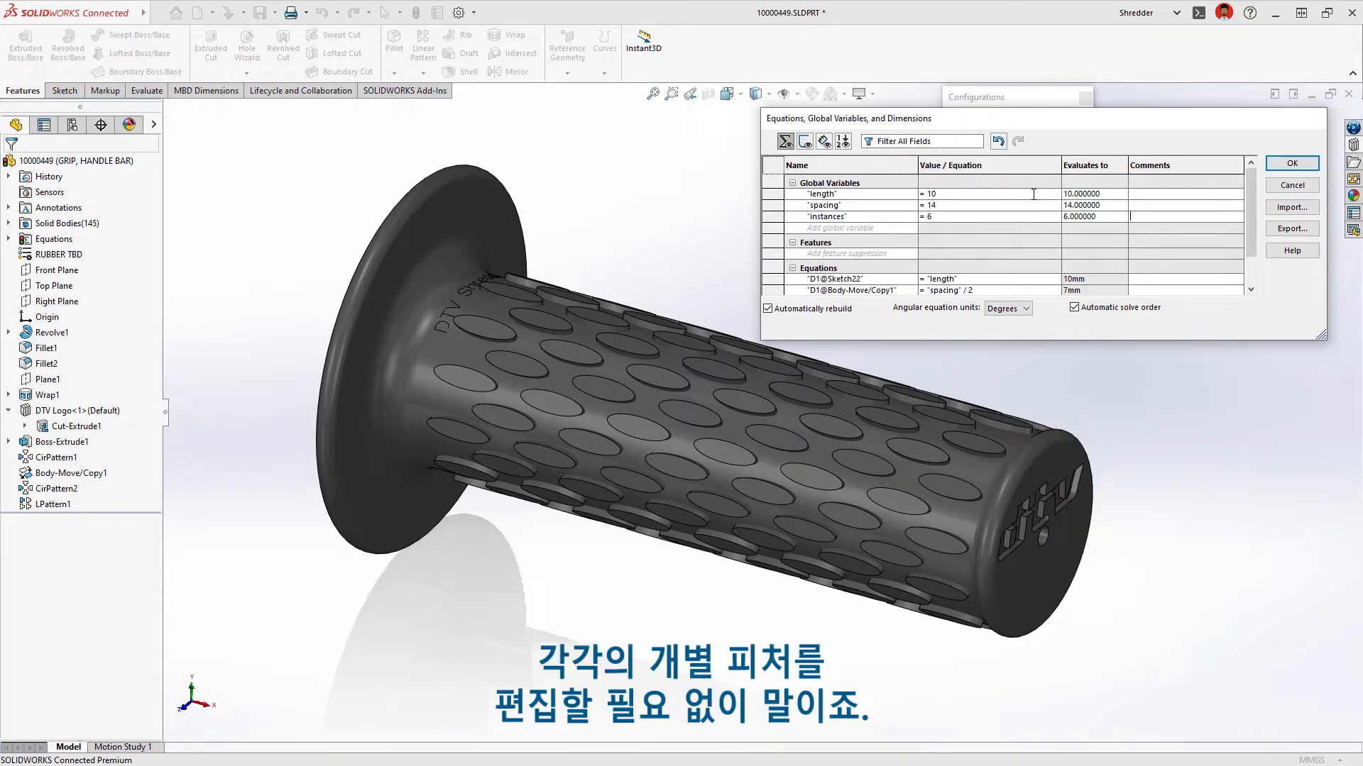
click(1283, 163)
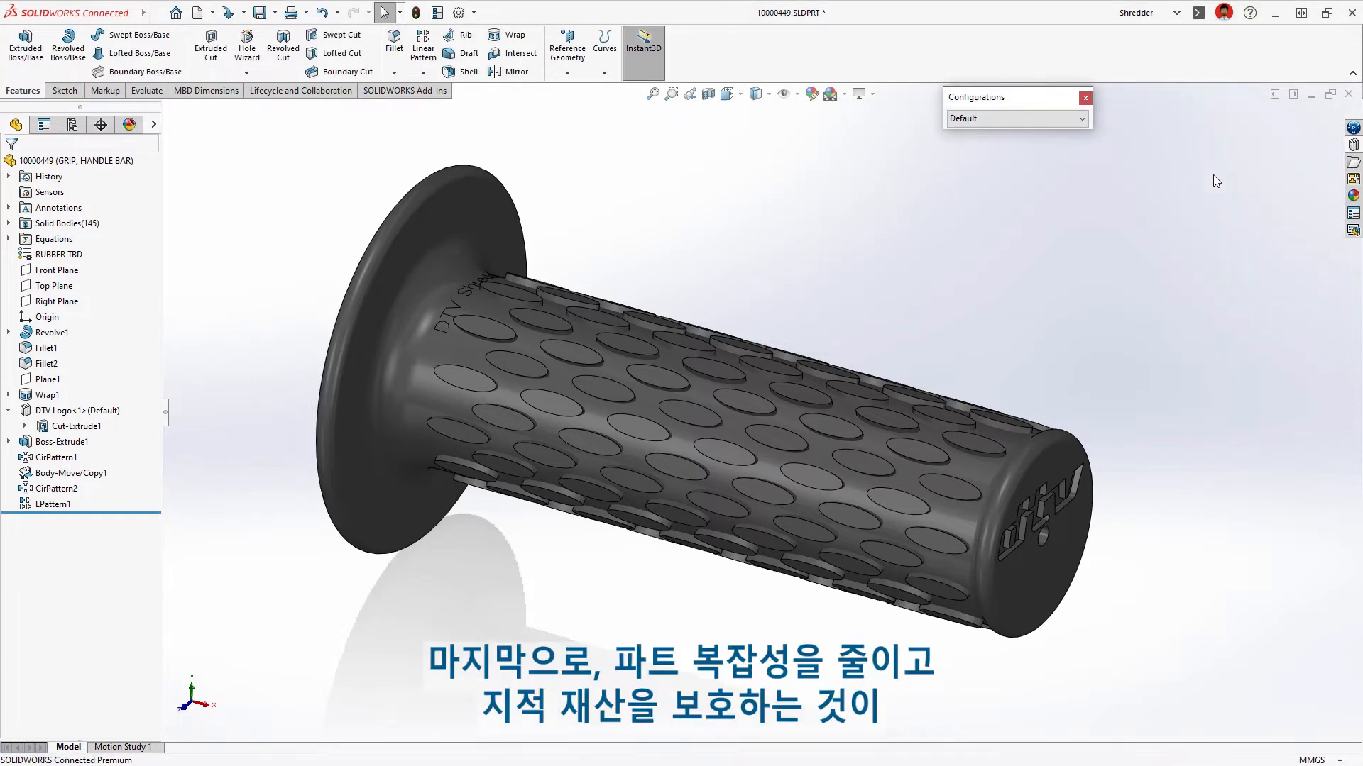
Step: Start a Defeature of the grip without removing any bodies, and choose all holes as features to keep
key(s)
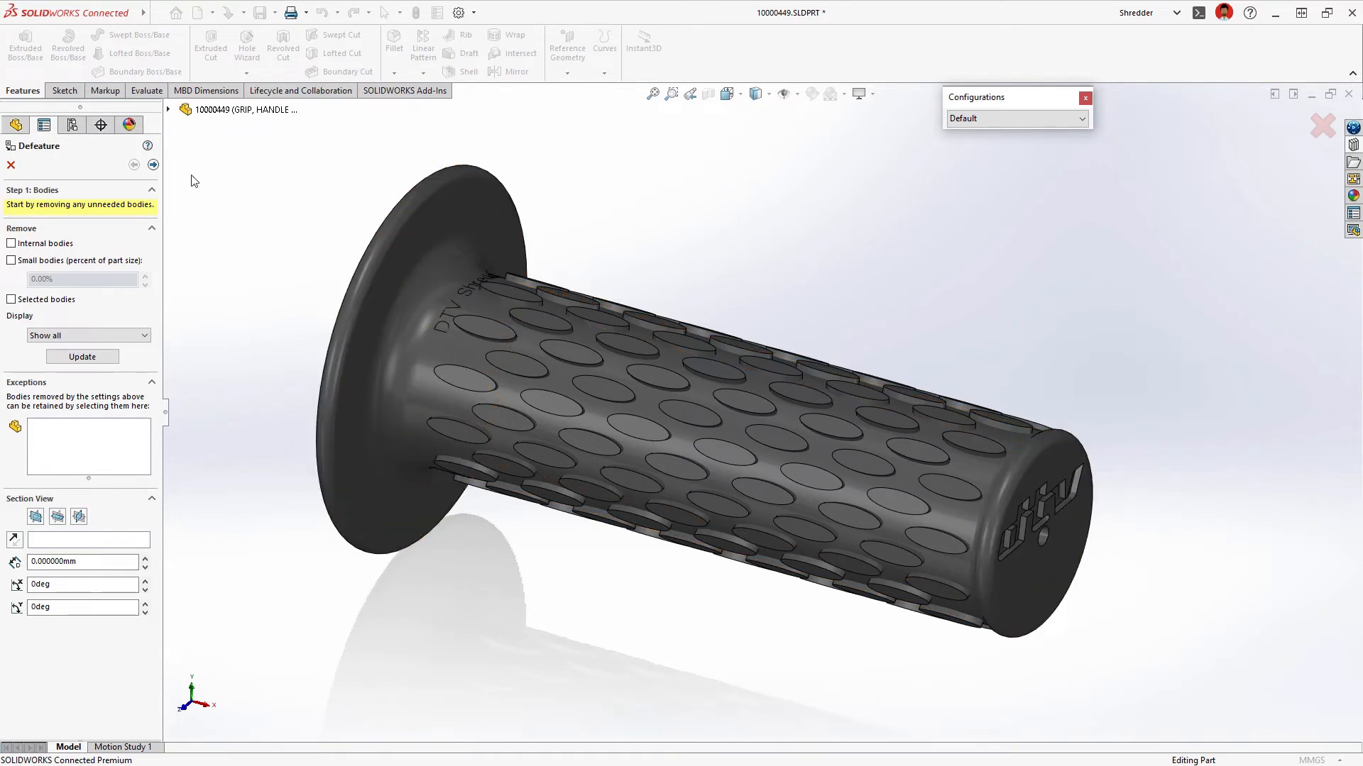
click(152, 165)
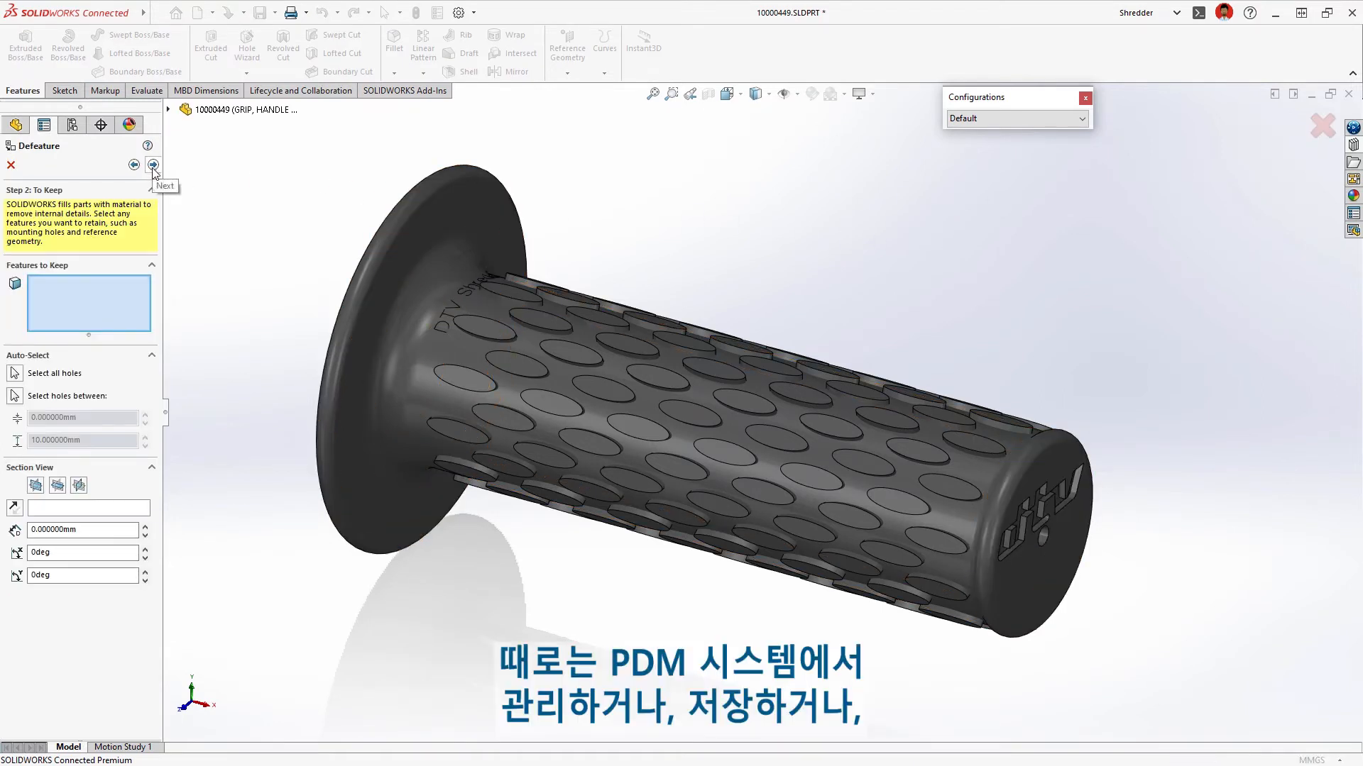
click(14, 373)
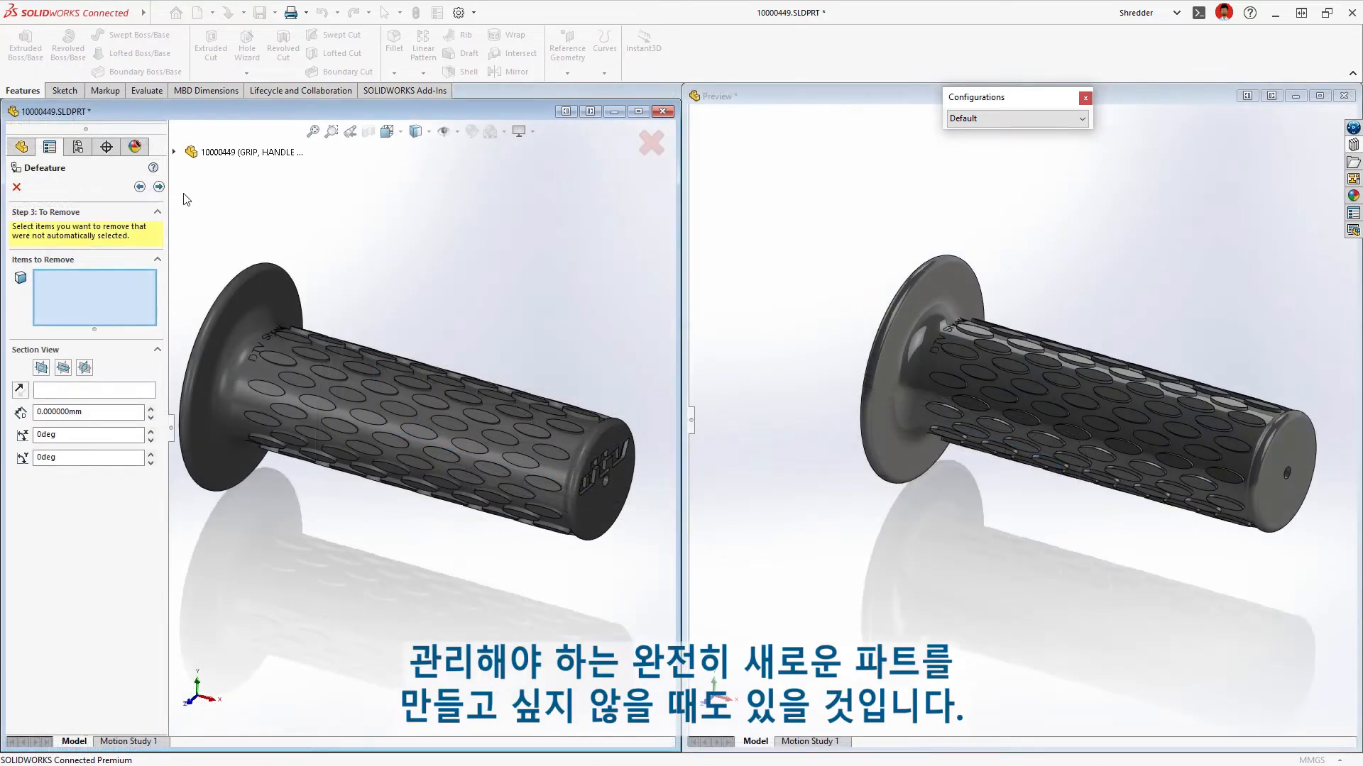
Step: Choose the elliptical pad extrusion with its pattern and move features, plus the wrapped text, as items to remove
click(294, 341)
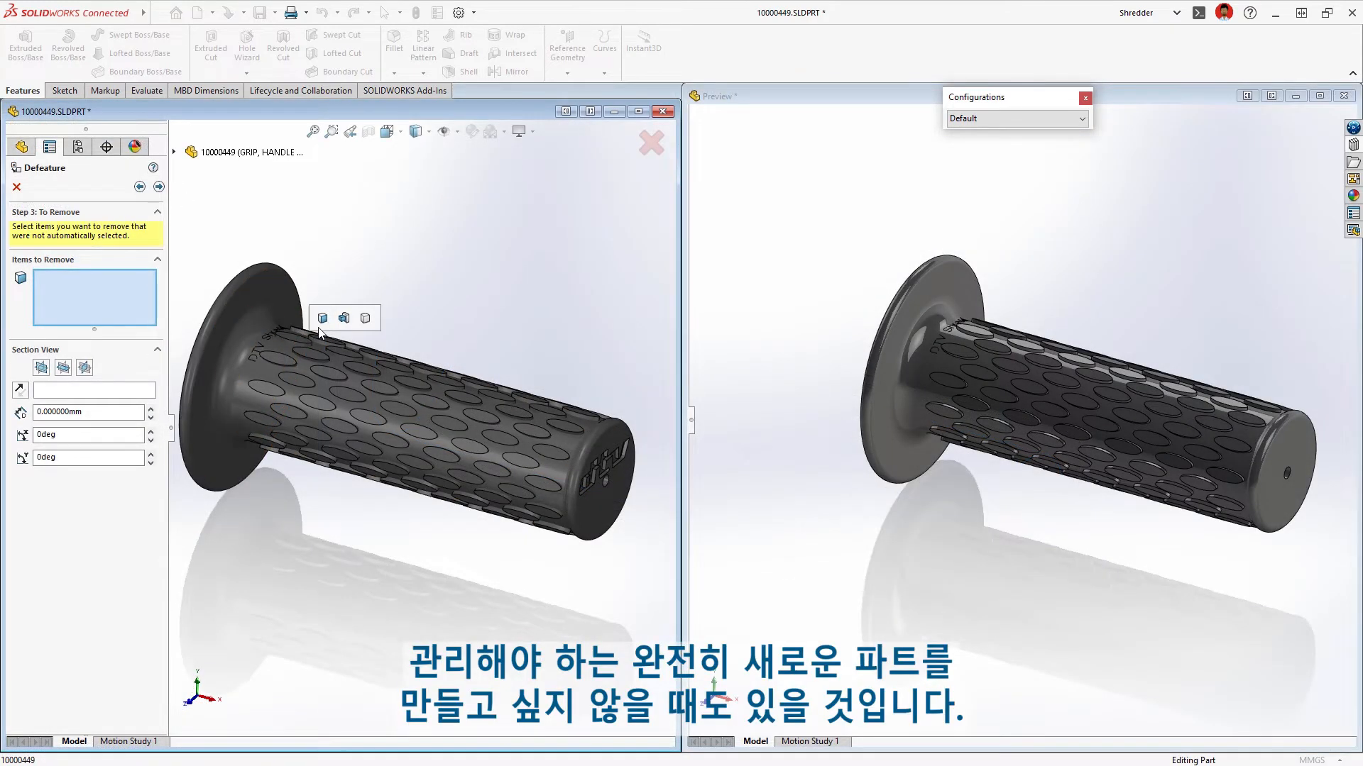
click(348, 325)
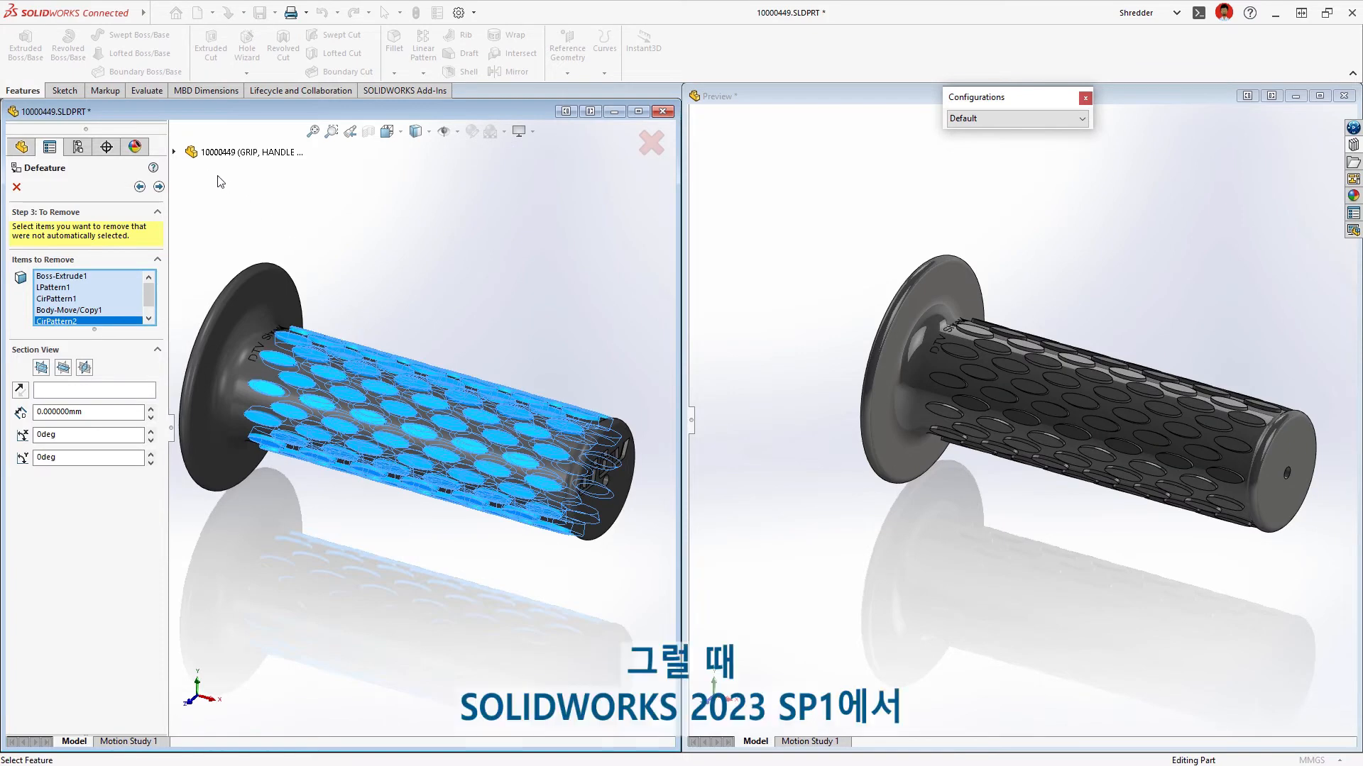
click(174, 152)
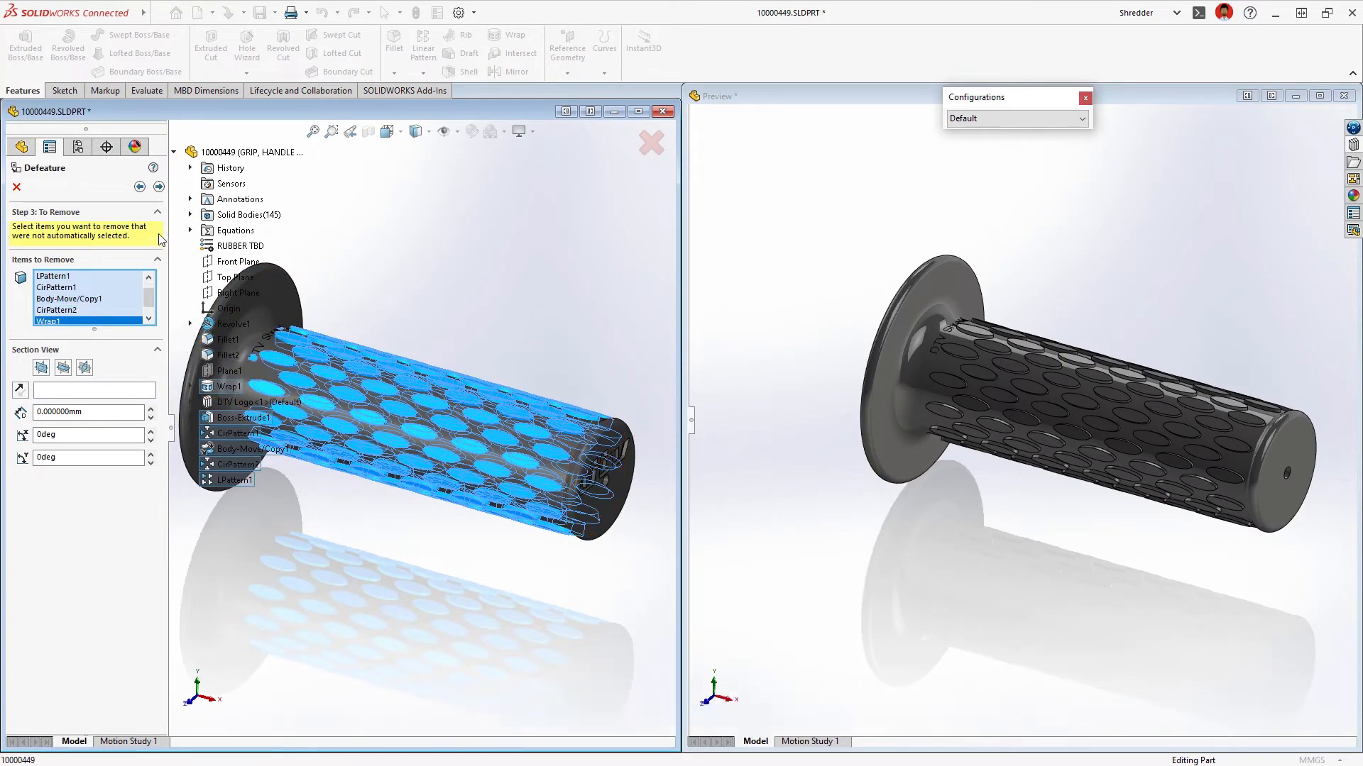
Step: Run the feature removal, output the simplified grip as a new configuration, and reactivate the Default configuration
click(159, 187)
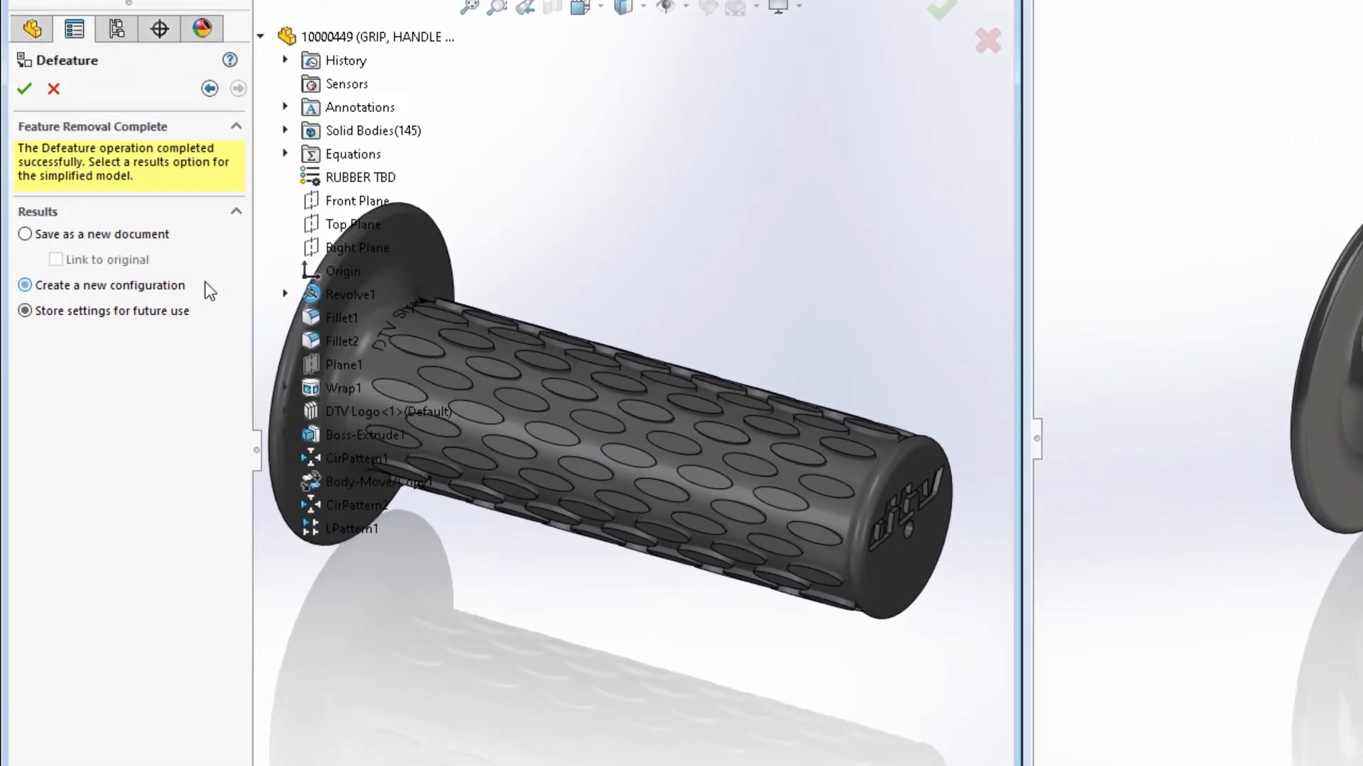
click(137, 315)
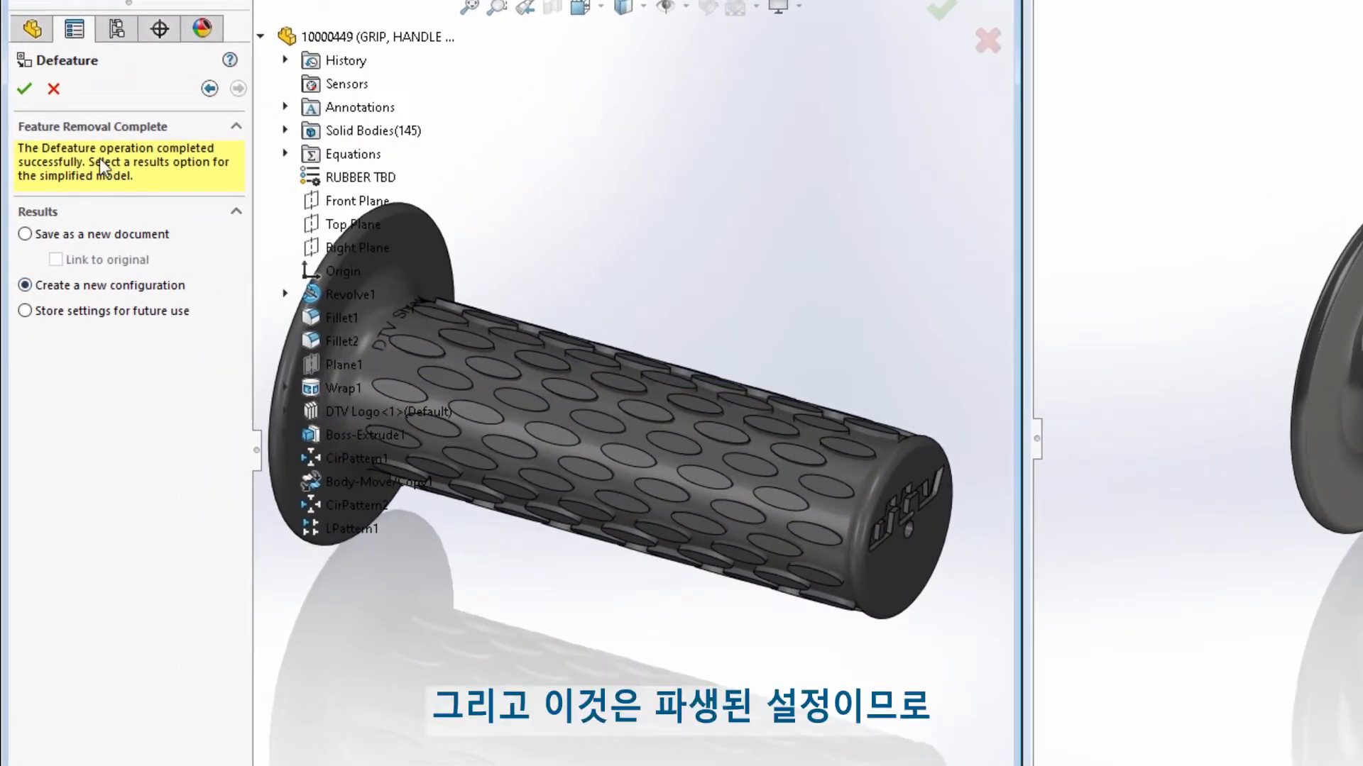
click(24, 88)
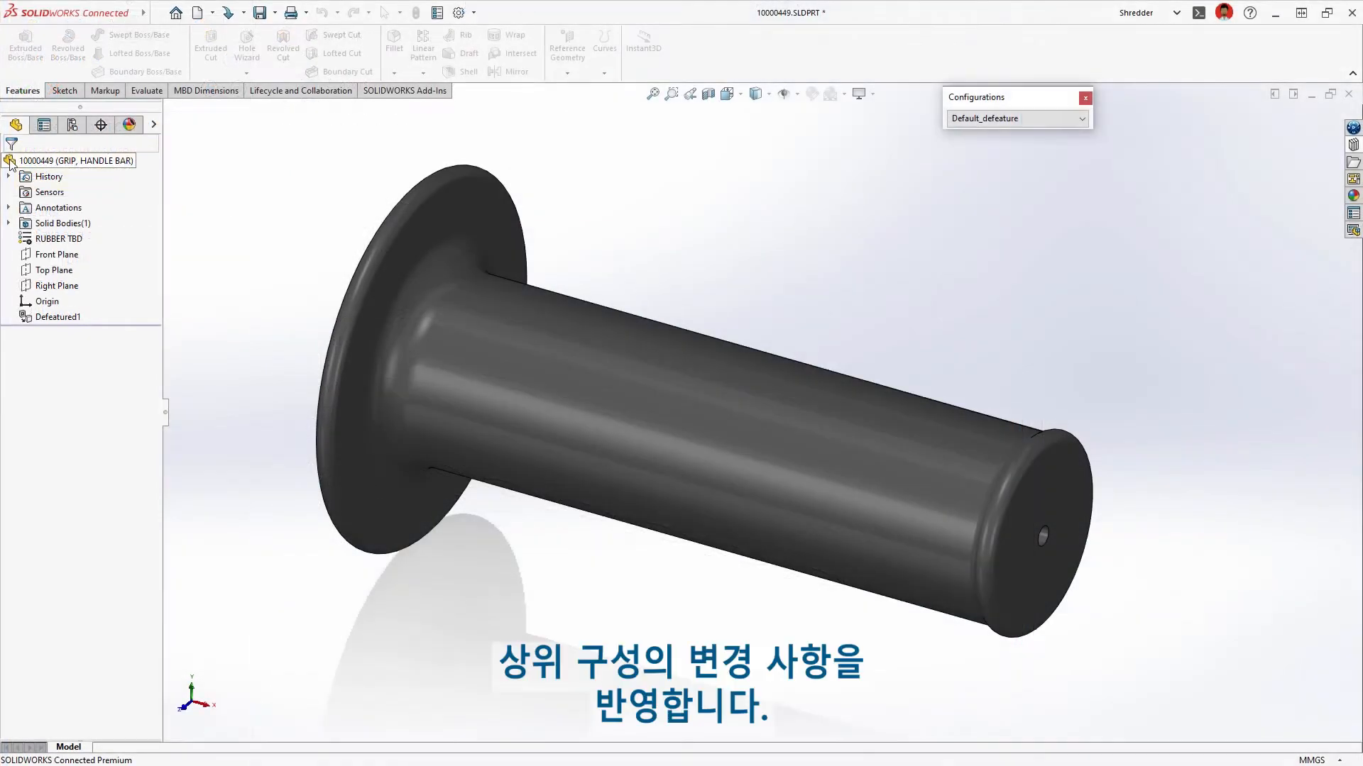
click(1081, 118)
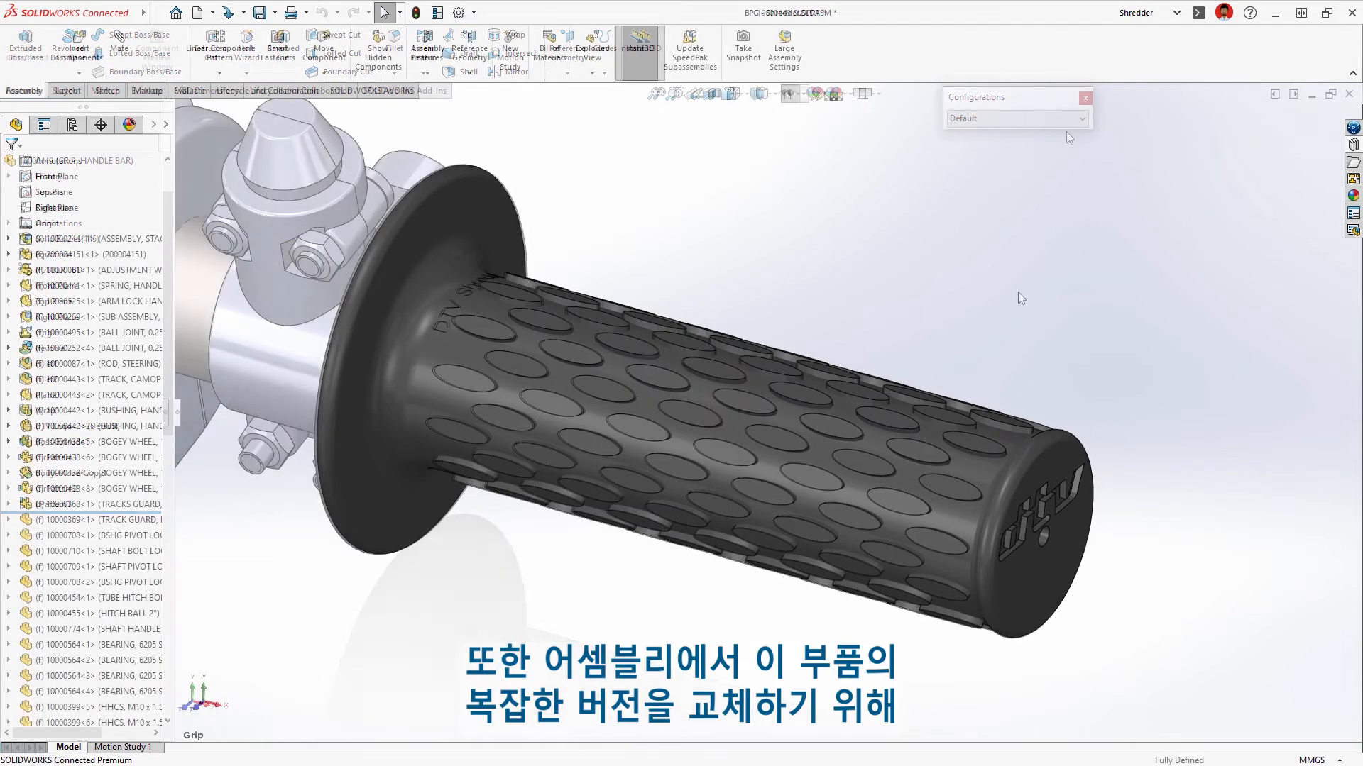
Step: In the Shredder assembly, switch the handlebar grip component to its defeatured configuration
click(1059, 454)
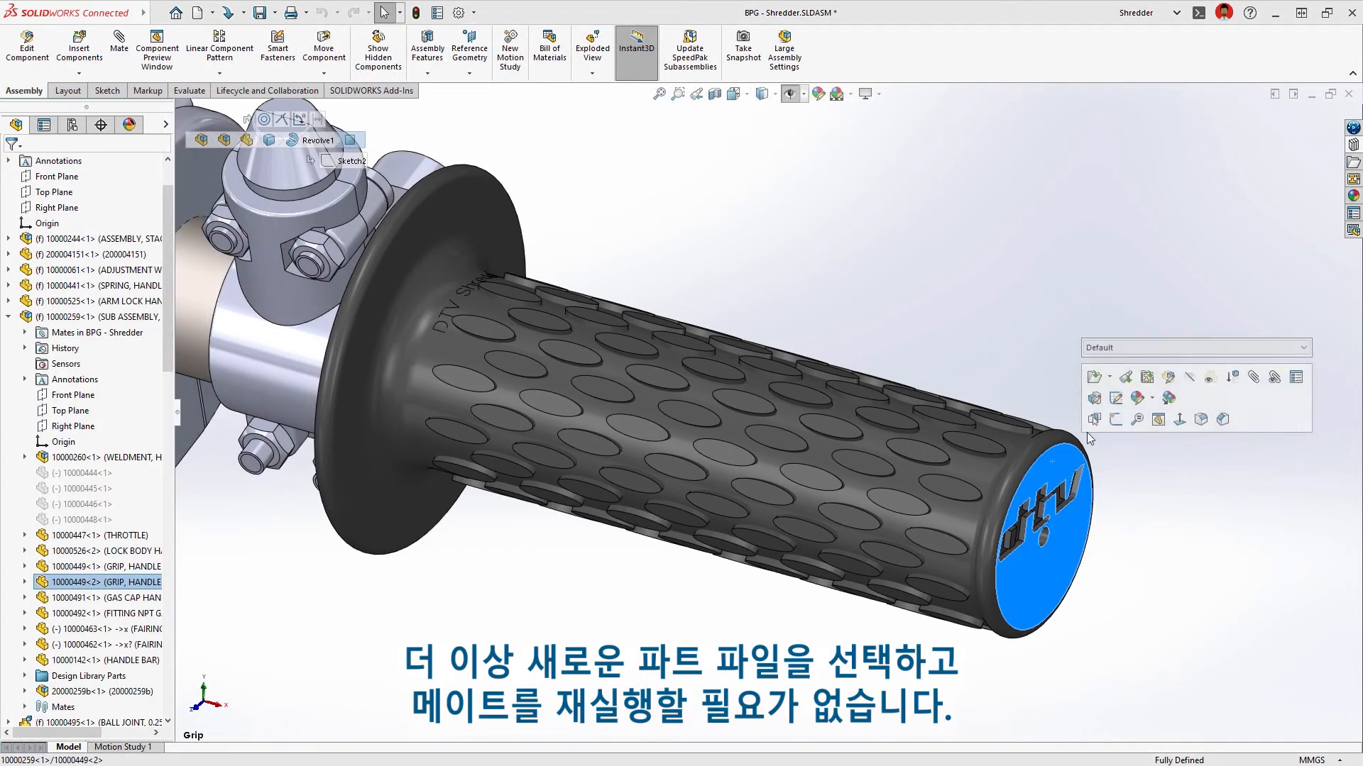
click(1251, 369)
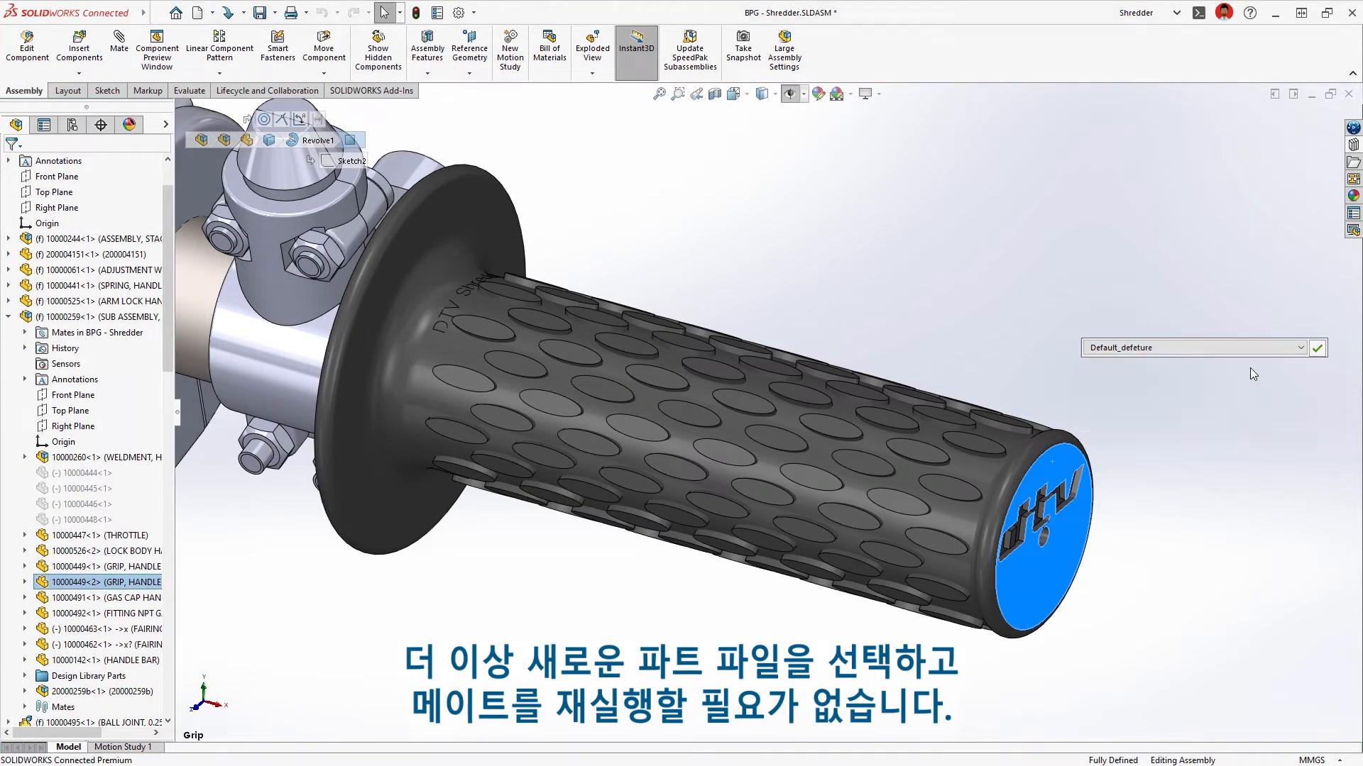
key(Return)
click(1251, 369)
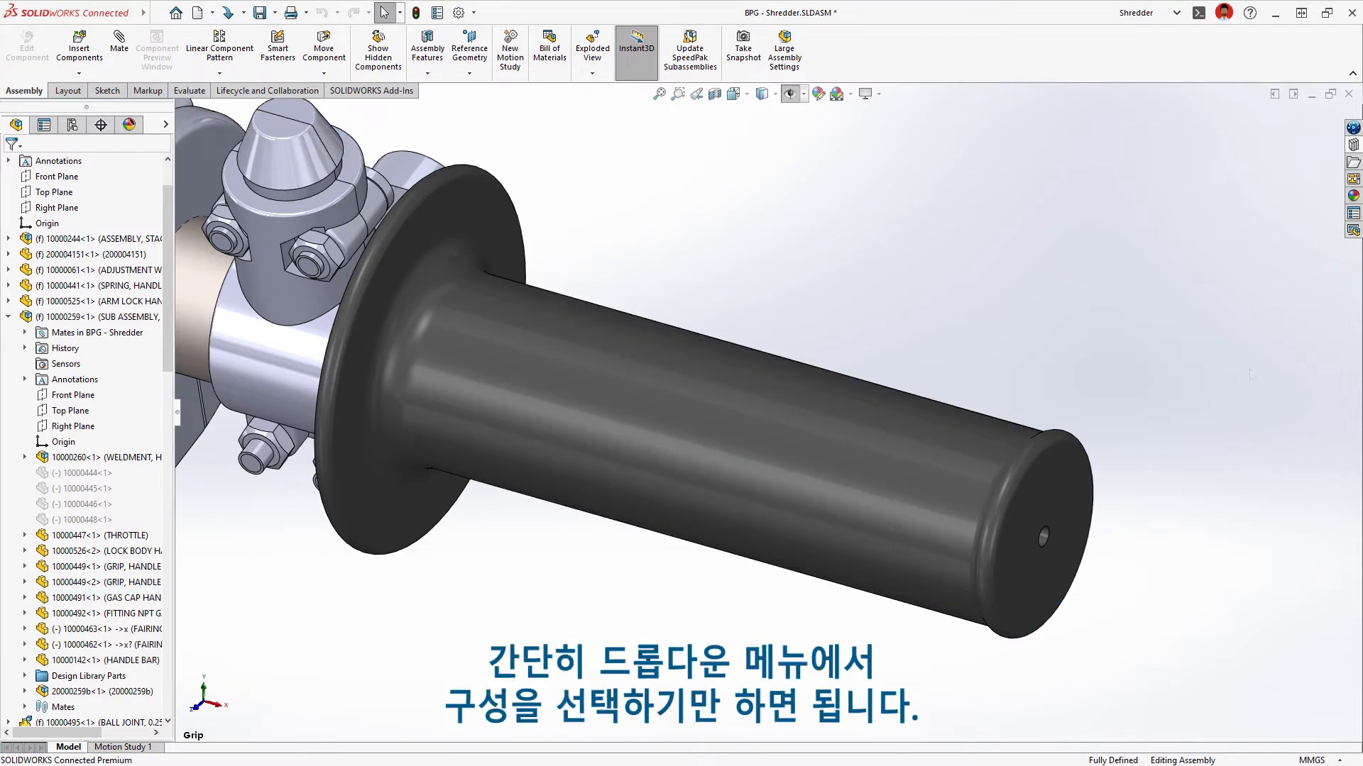
key(ctrl+shift+z)
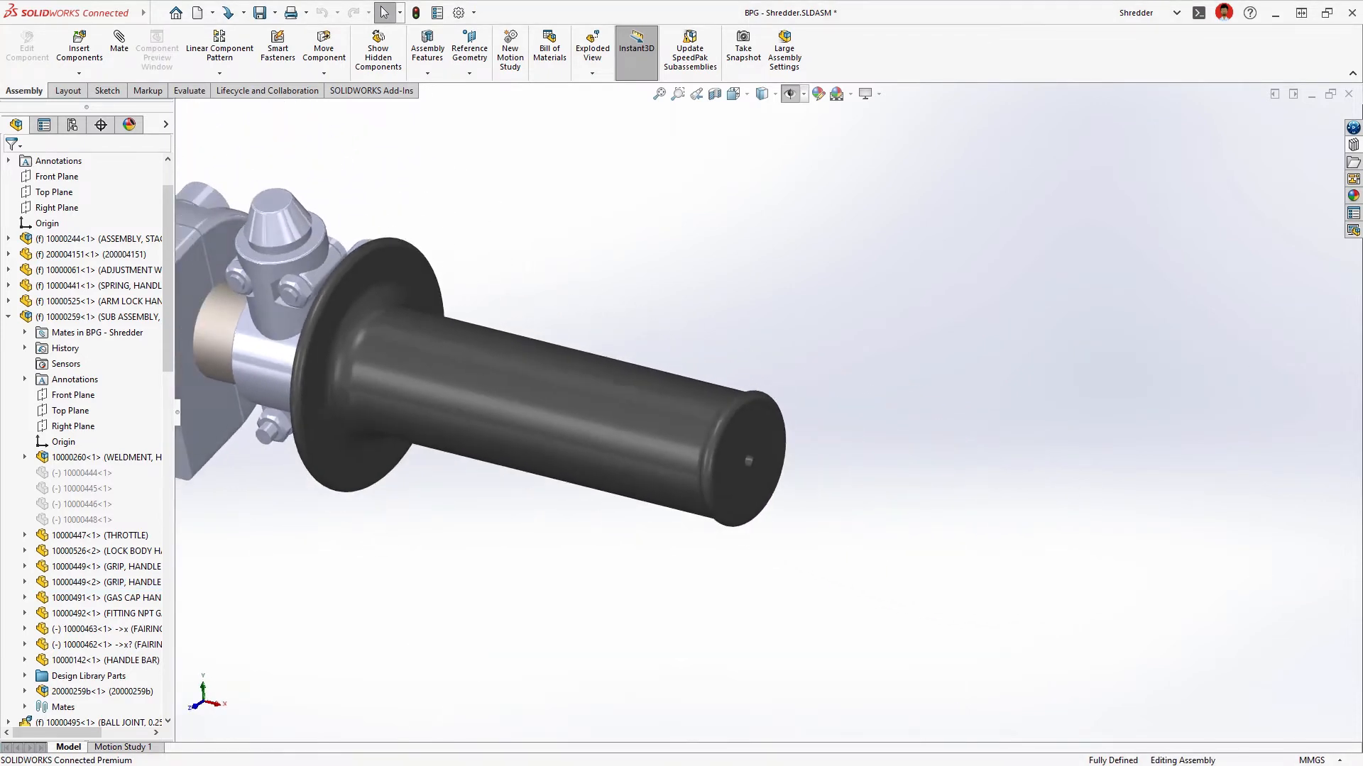
middle_drag(639, 425, 933, 443)
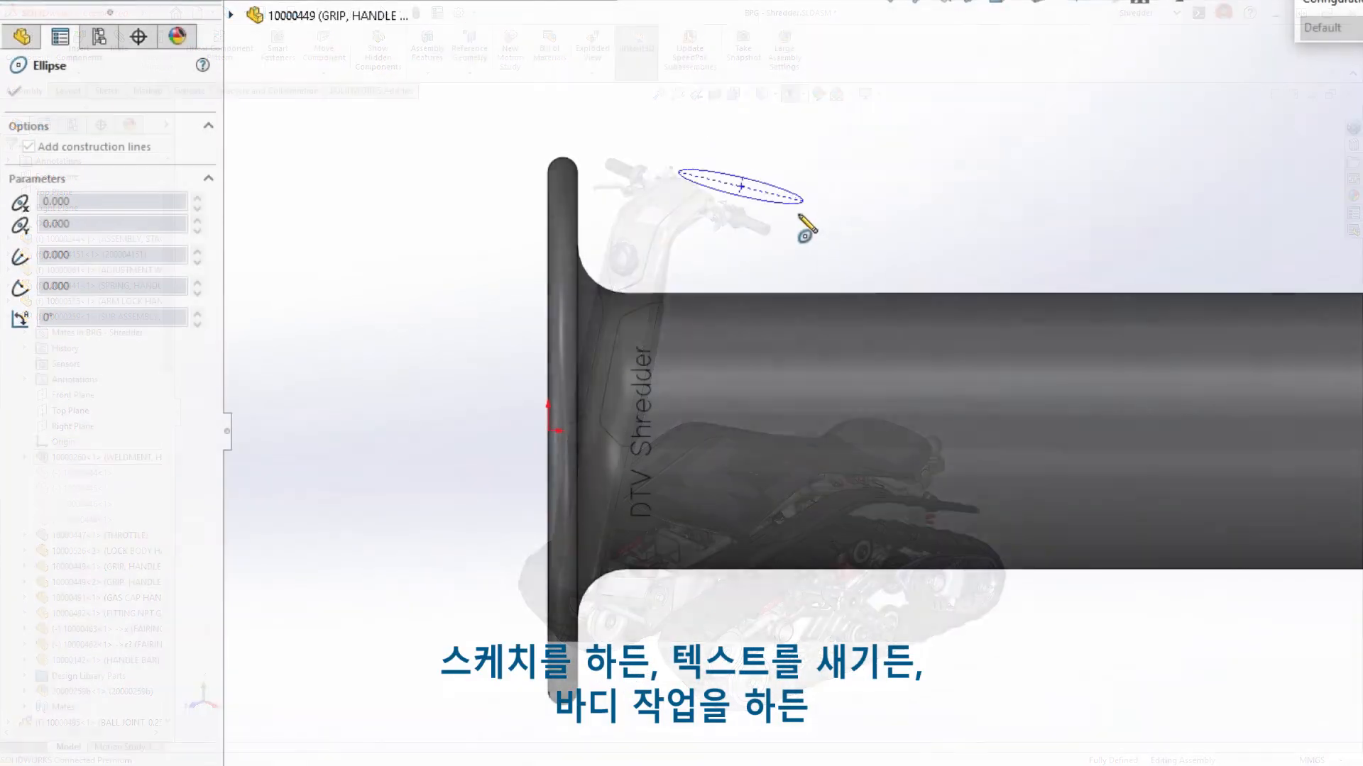
click(797, 243)
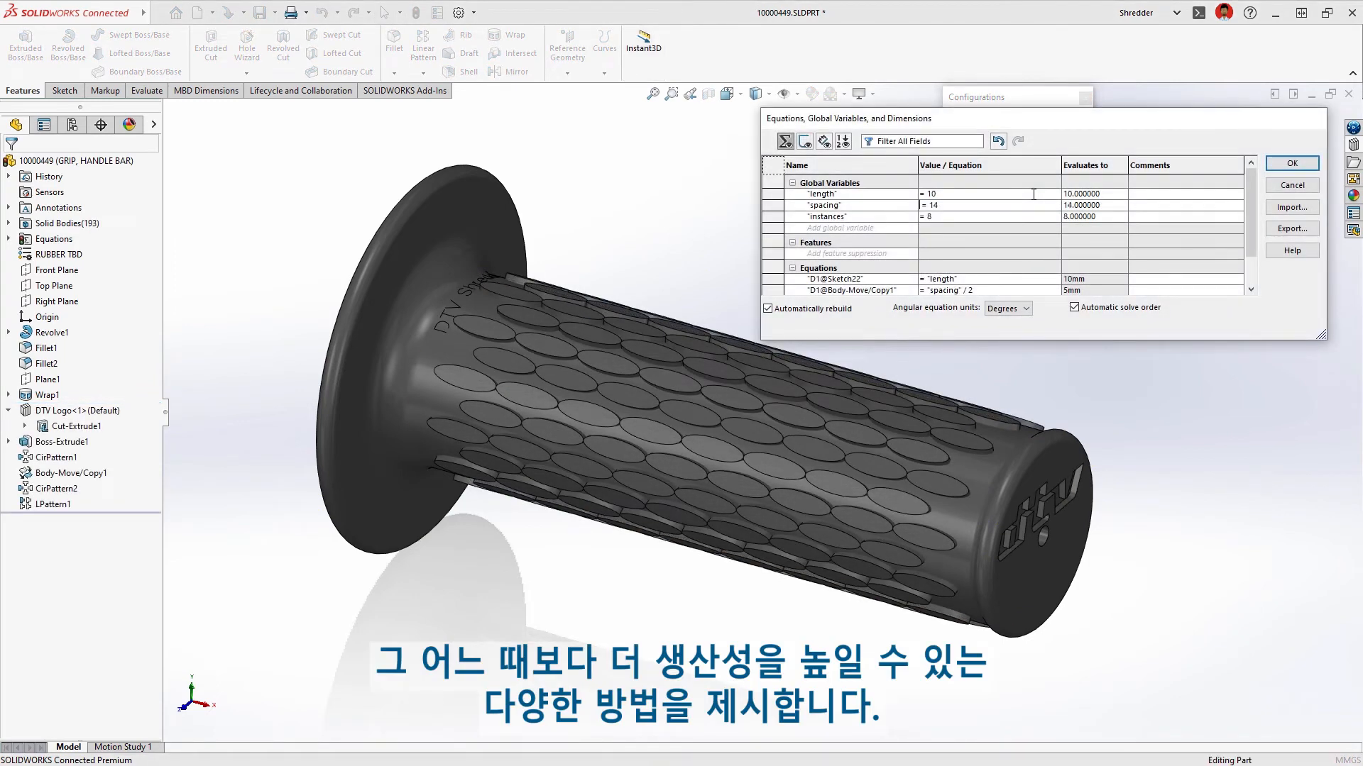
key(Return)
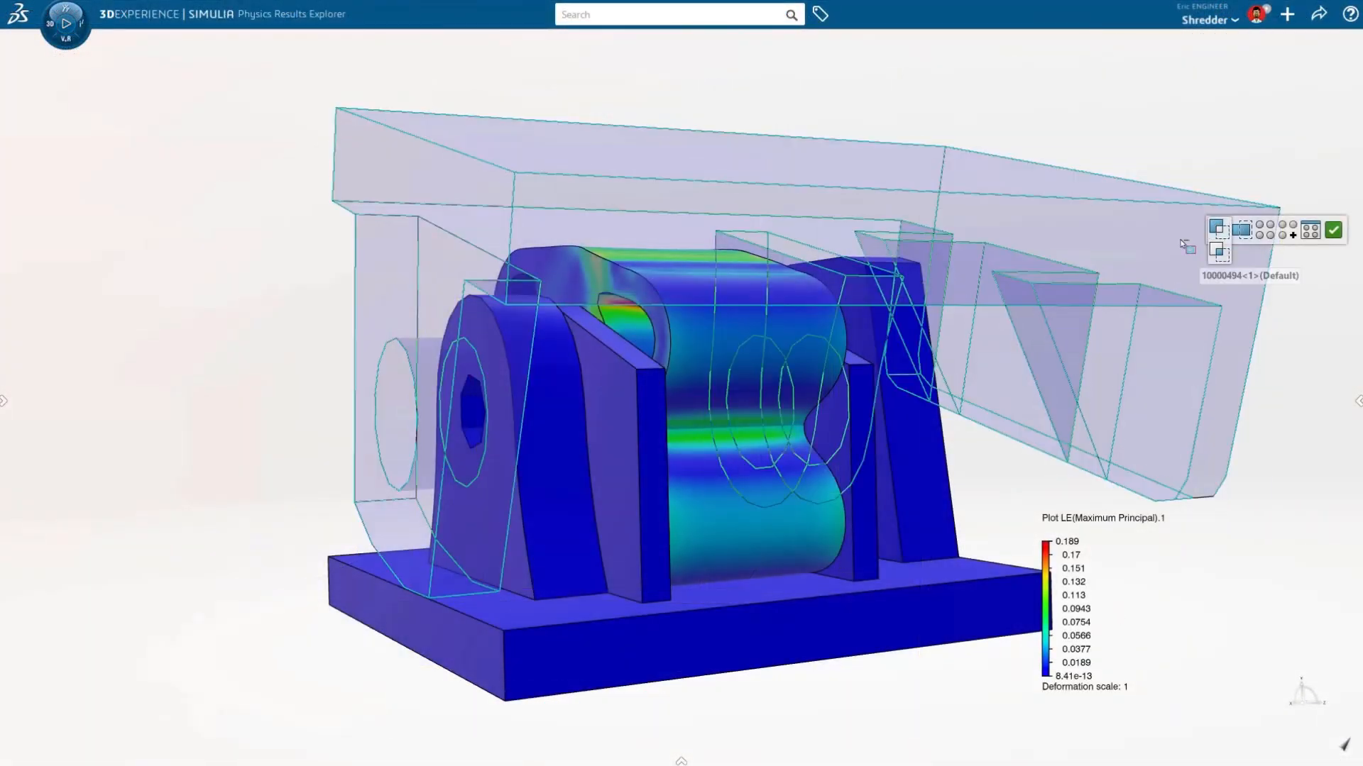
Step: Switch to SIMULIA Physics Results Explorer and hide the parts surrounding the double-lobed block in the maximum principal strain plot
click(912, 396)
click(870, 418)
click(627, 432)
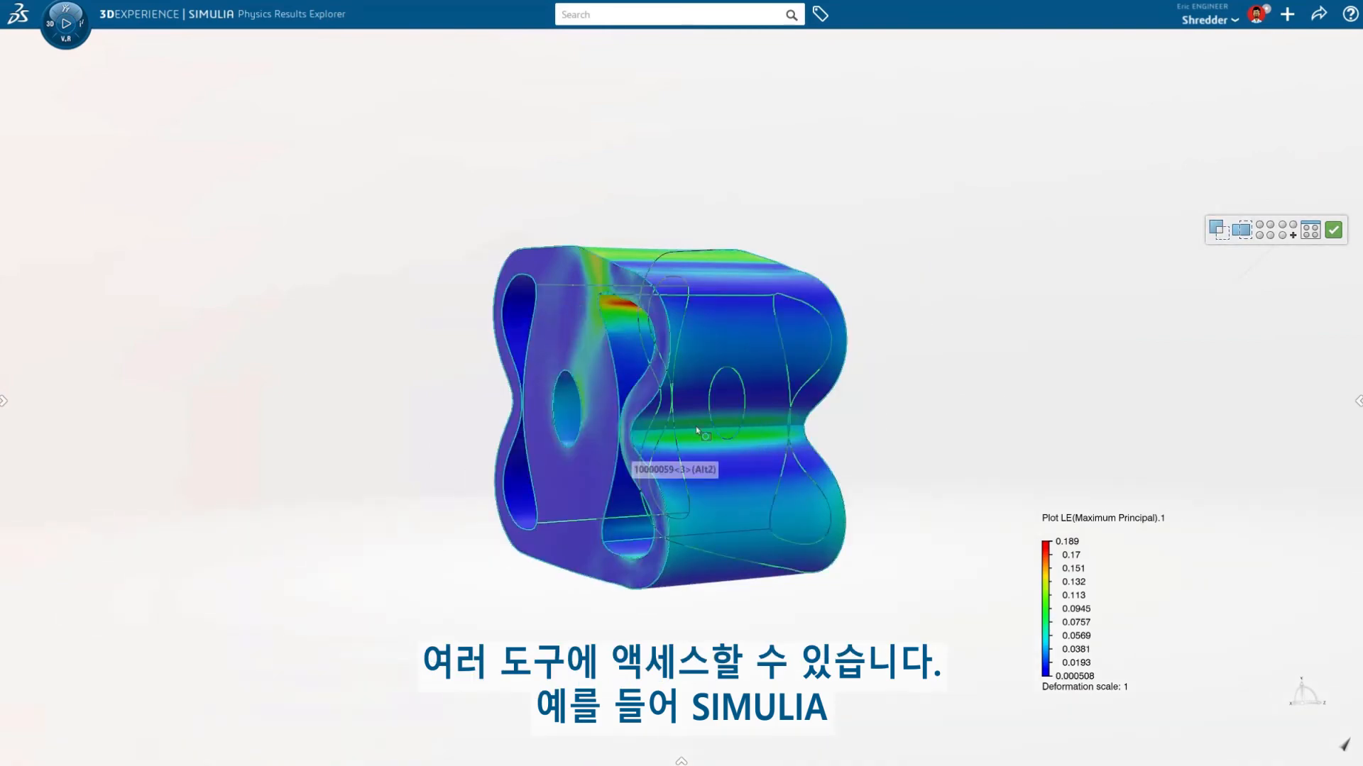